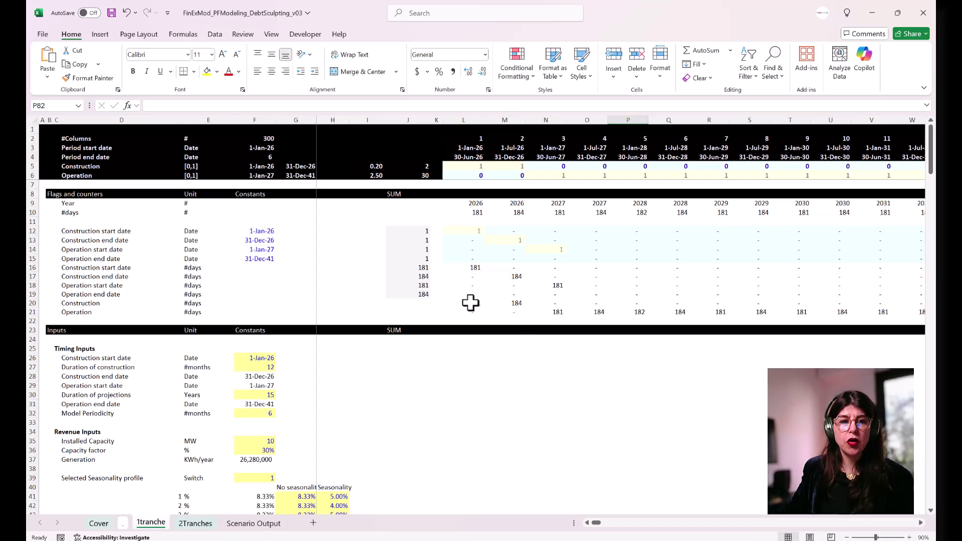
Scroll down to the CapEx and Sources and Uses section and check the All-in CapEx formula
{"action": "scroll", "coordinate": [470, 303], "scroll_direction": "down", "scroll_amount": 6}
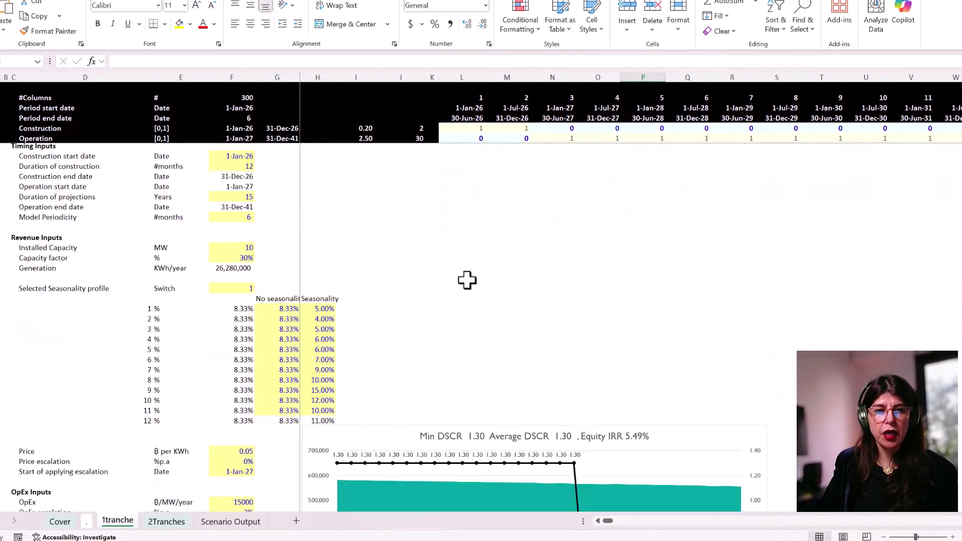
{"action": "scroll", "coordinate": [468, 281], "scroll_direction": "down", "scroll_amount": 7}
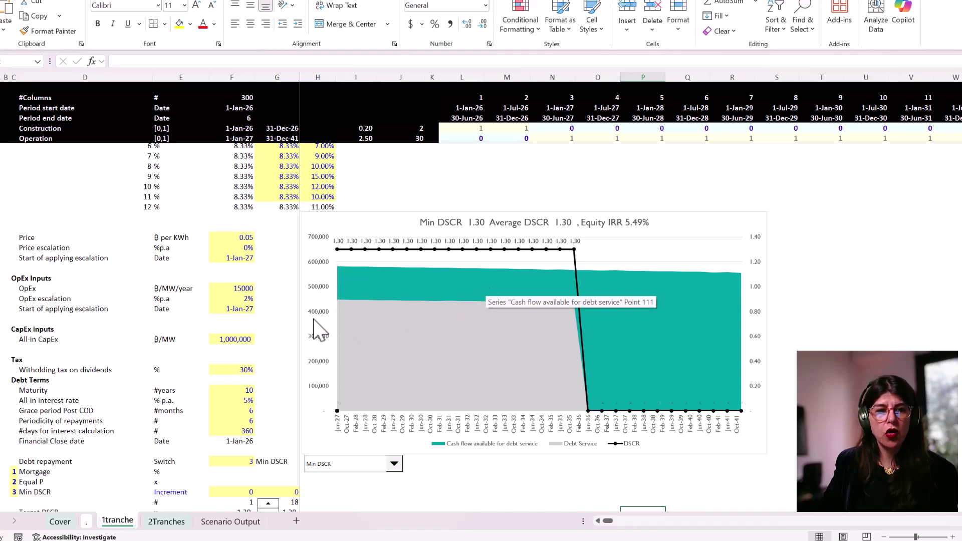
{"action": "scroll", "coordinate": [248, 339], "scroll_direction": "down", "scroll_amount": 20}
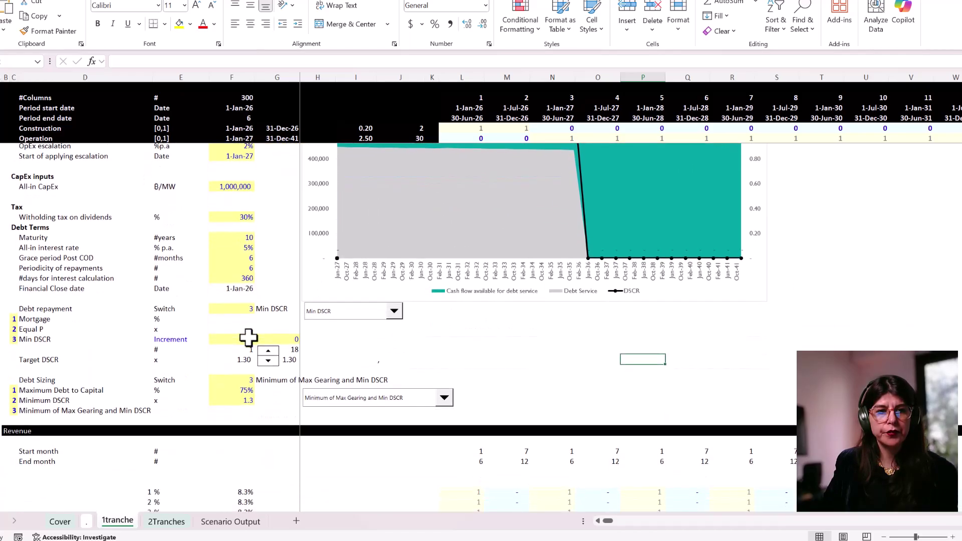
{"action": "scroll", "coordinate": [248, 331], "scroll_direction": "down", "scroll_amount": 4}
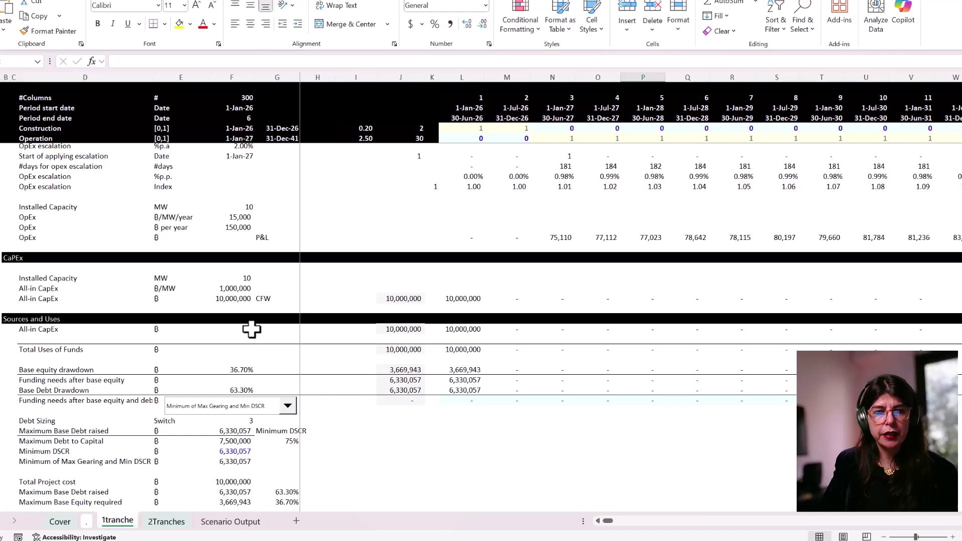
{"action": "left_click", "coordinate": [457, 329]}
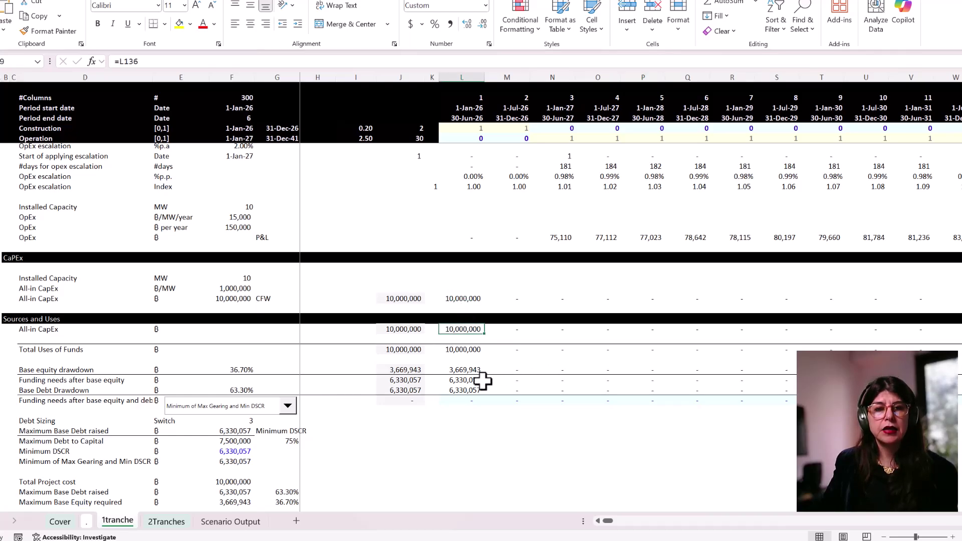
{"action": "scroll", "coordinate": [481, 338], "scroll_direction": "up", "scroll_amount": 1}
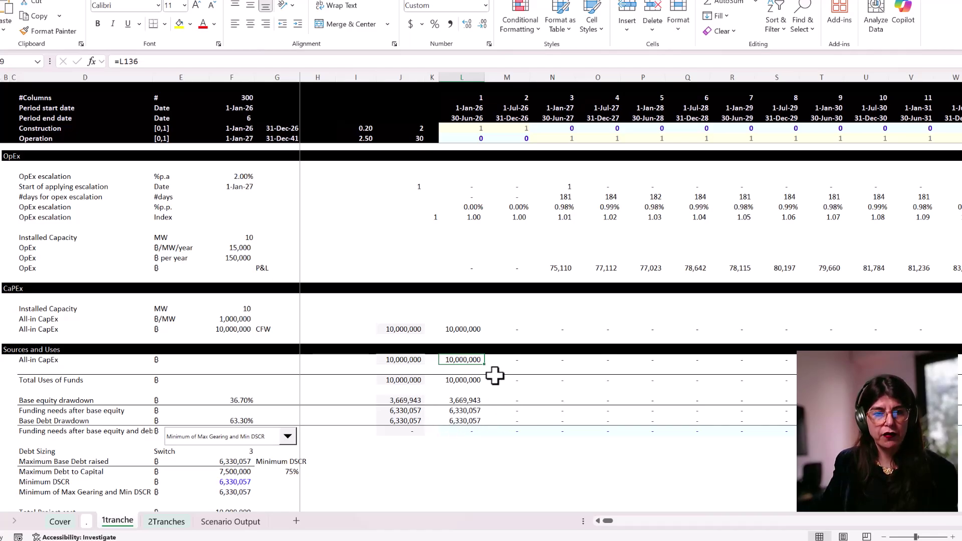
{"action": "scroll", "coordinate": [494, 379], "scroll_direction": "down", "scroll_amount": 2}
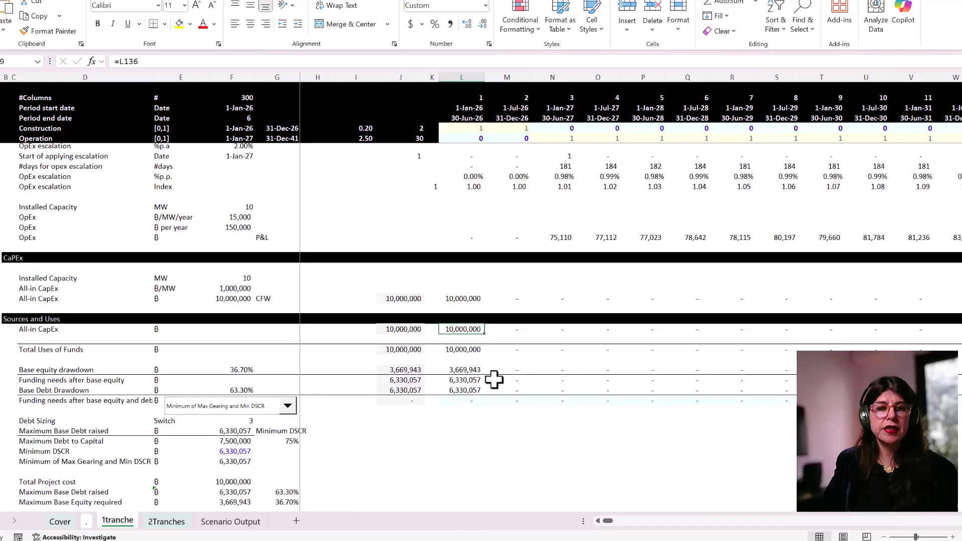
{"action": "left_click", "coordinate": [405, 319]}
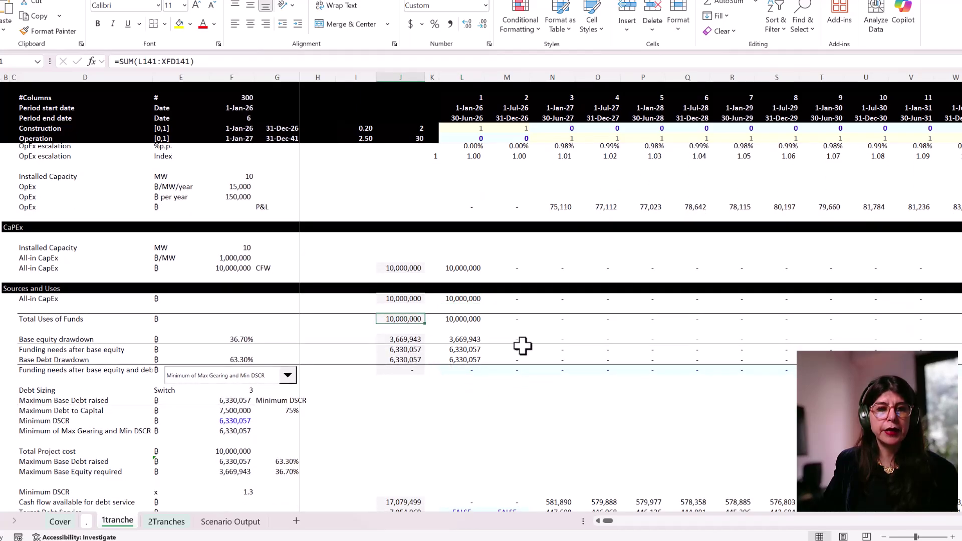
{"action": "scroll", "coordinate": [523, 357], "scroll_direction": "down", "scroll_amount": 1}
{"action": "scroll", "coordinate": [524, 358], "scroll_direction": "down", "scroll_amount": 1}
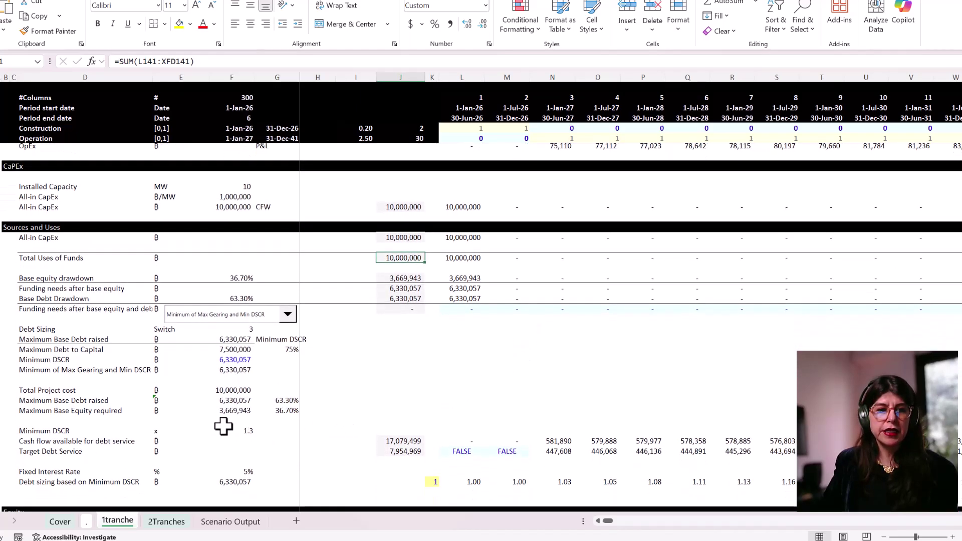
{"action": "scroll", "coordinate": [273, 351], "scroll_direction": "up", "scroll_amount": 15}
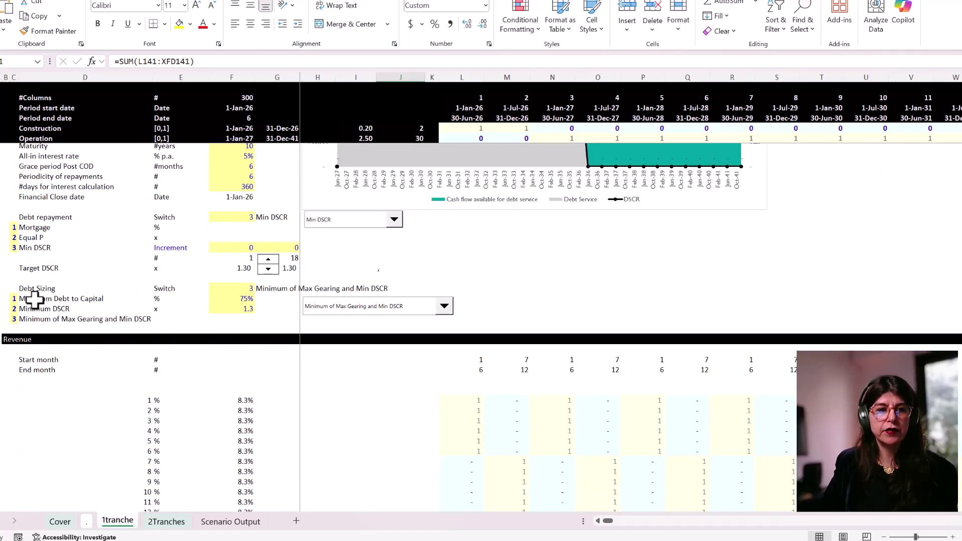
{"action": "left_click_drag", "start_coordinate": [35, 300], "coordinate": [227, 303]}
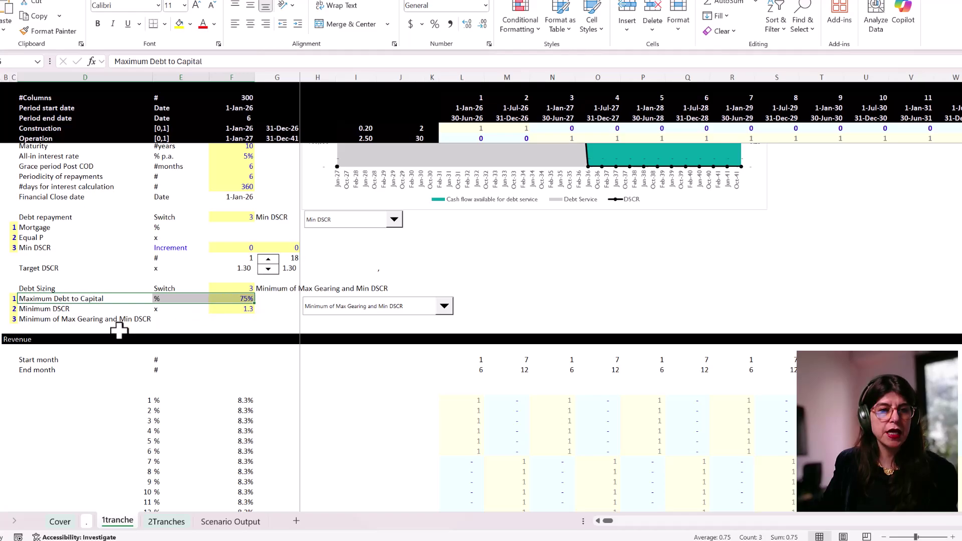
{"action": "left_click_drag", "start_coordinate": [55, 310], "coordinate": [247, 308]}
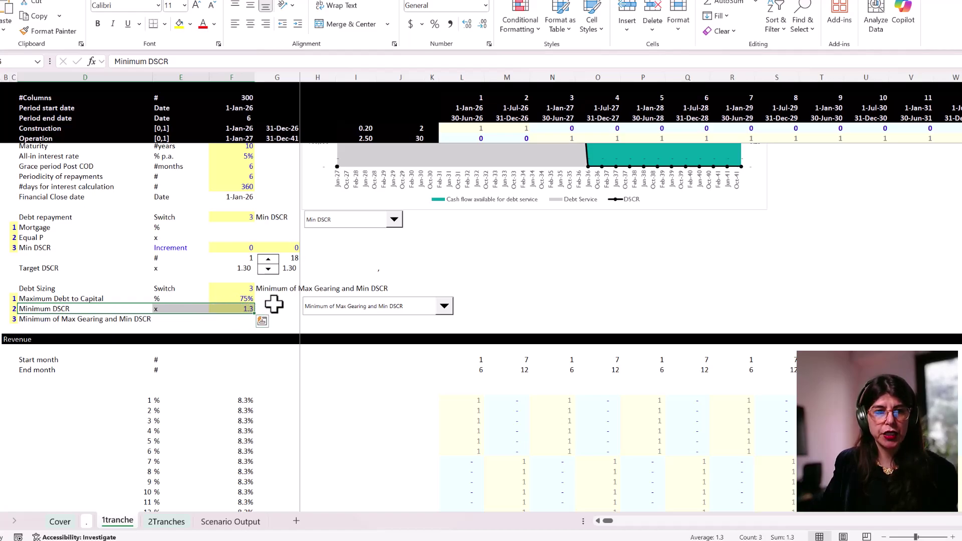
{"action": "scroll", "coordinate": [226, 295], "scroll_direction": "up", "scroll_amount": 4}
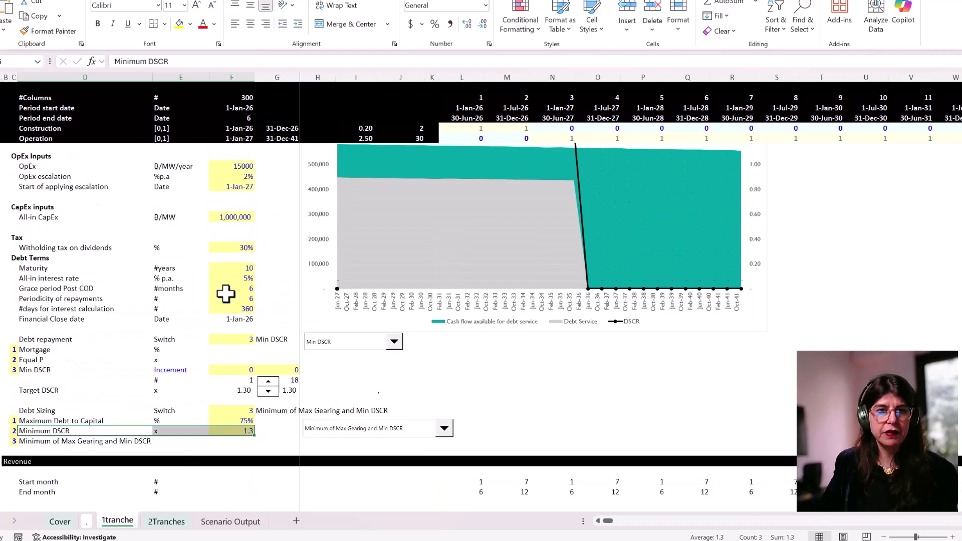
{"action": "scroll", "coordinate": [226, 294], "scroll_direction": "up", "scroll_amount": 2}
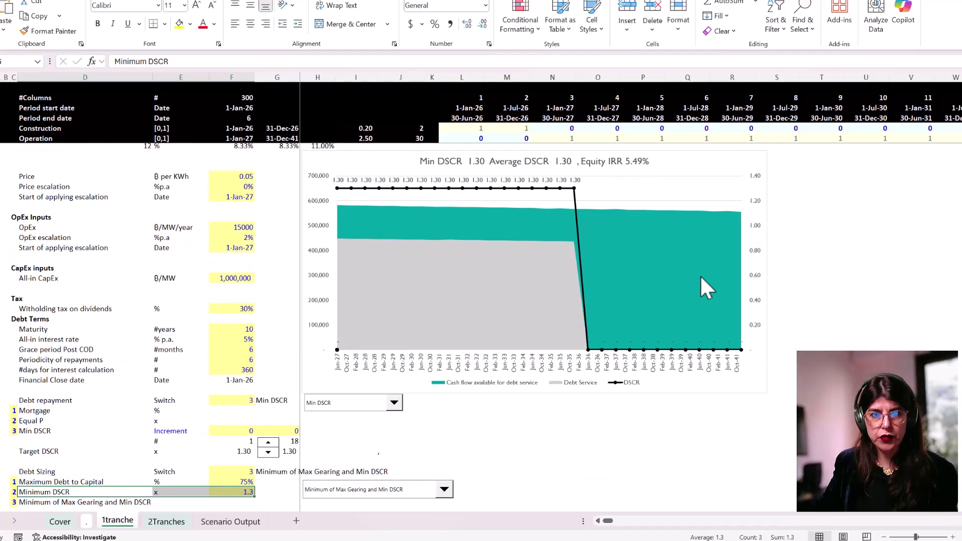
{"action": "scroll", "coordinate": [391, 277], "scroll_direction": "up", "scroll_amount": 4}
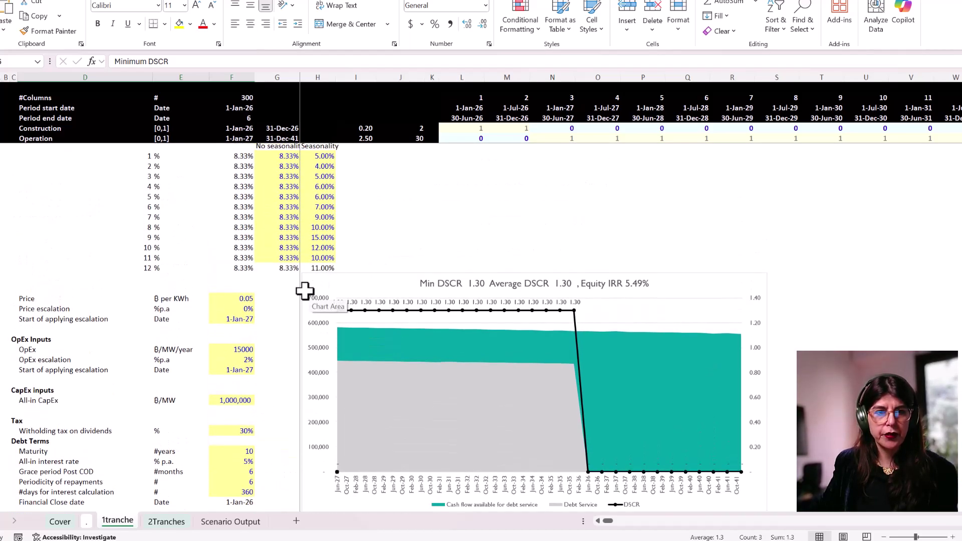
{"action": "left_click_drag", "start_coordinate": [32, 299], "coordinate": [245, 298]}
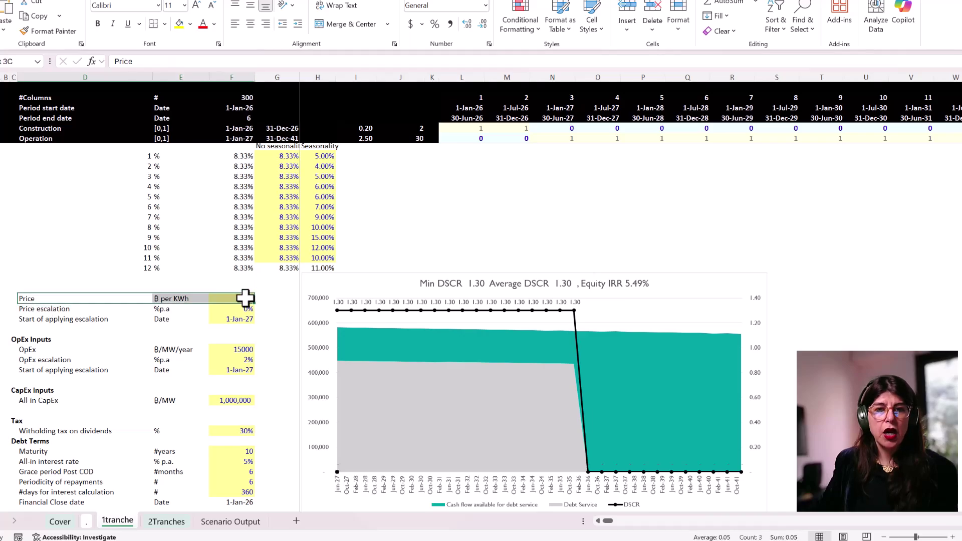
{"action": "scroll", "coordinate": [395, 325], "scroll_direction": "down", "scroll_amount": 6}
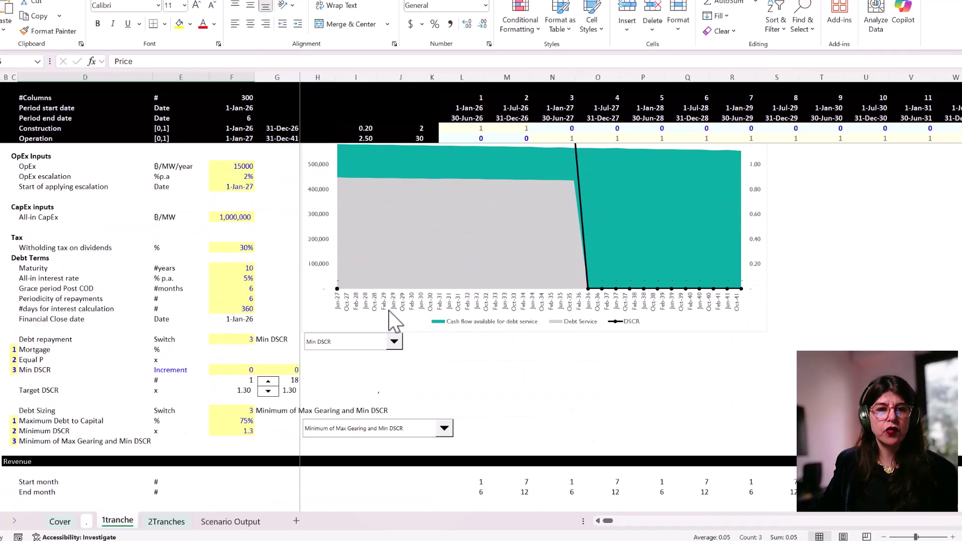
{"action": "left_click_drag", "start_coordinate": [65, 421], "coordinate": [236, 419]}
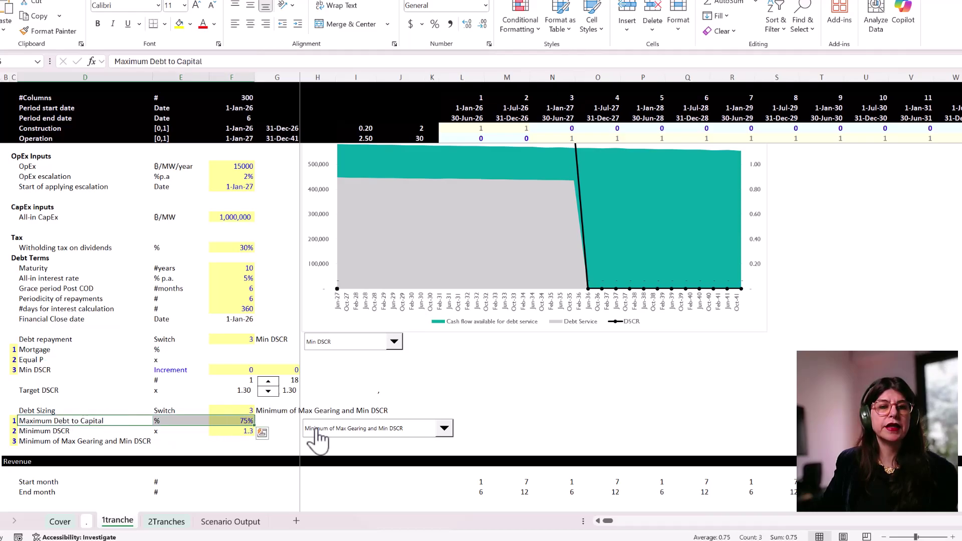
{"action": "left_click_drag", "start_coordinate": [65, 431], "coordinate": [247, 428]}
{"action": "scroll", "coordinate": [397, 385], "scroll_direction": "down", "scroll_amount": 15}
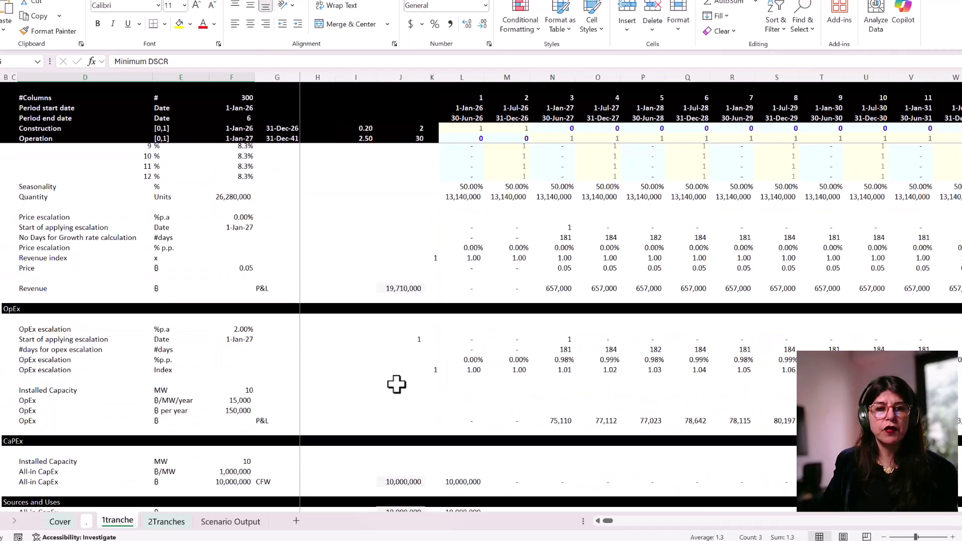
{"action": "scroll", "coordinate": [397, 385], "scroll_direction": "down", "scroll_amount": 7}
{"action": "scroll", "coordinate": [397, 385], "scroll_direction": "down", "scroll_amount": 4}
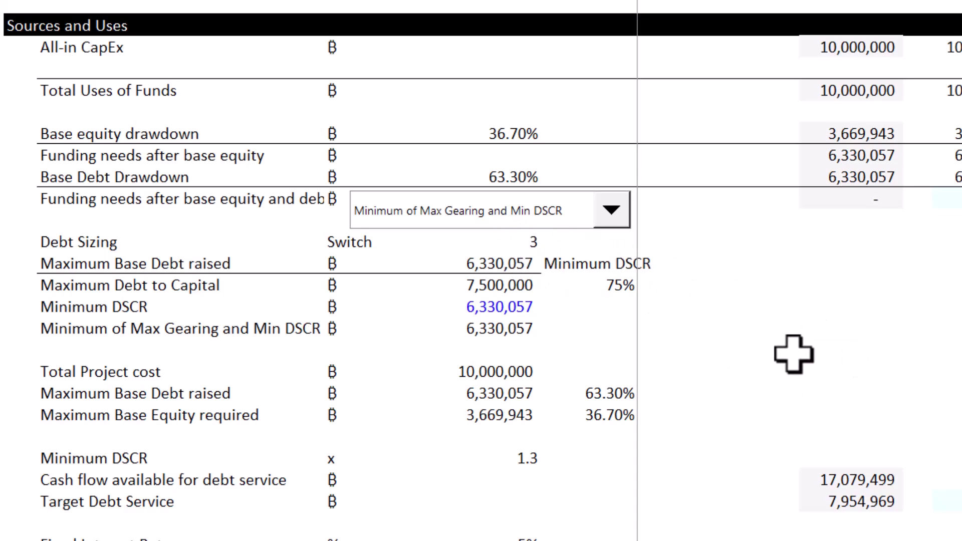
{"action": "left_click", "coordinate": [496, 290]}
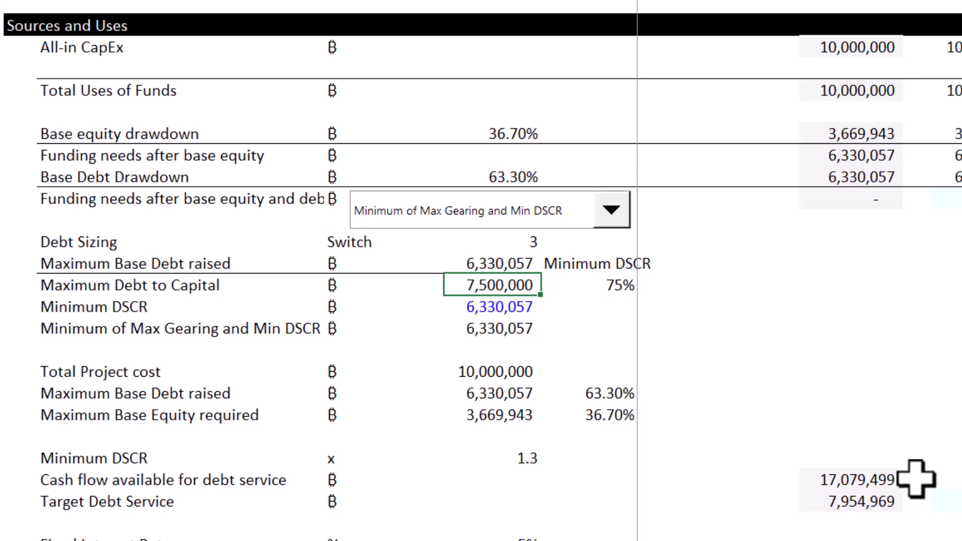
{"action": "left_click", "coordinate": [954, 501]}
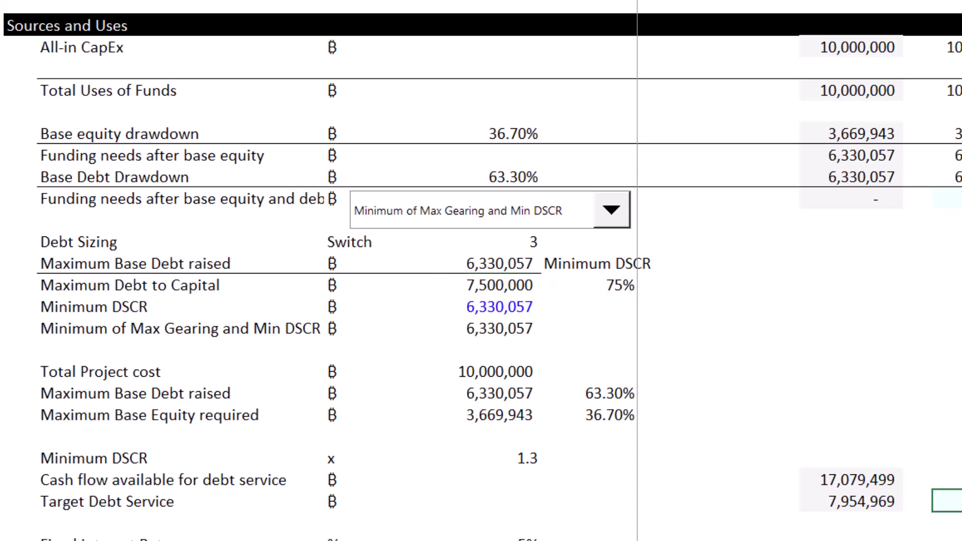
{"action": "left_click", "coordinate": [848, 502]}
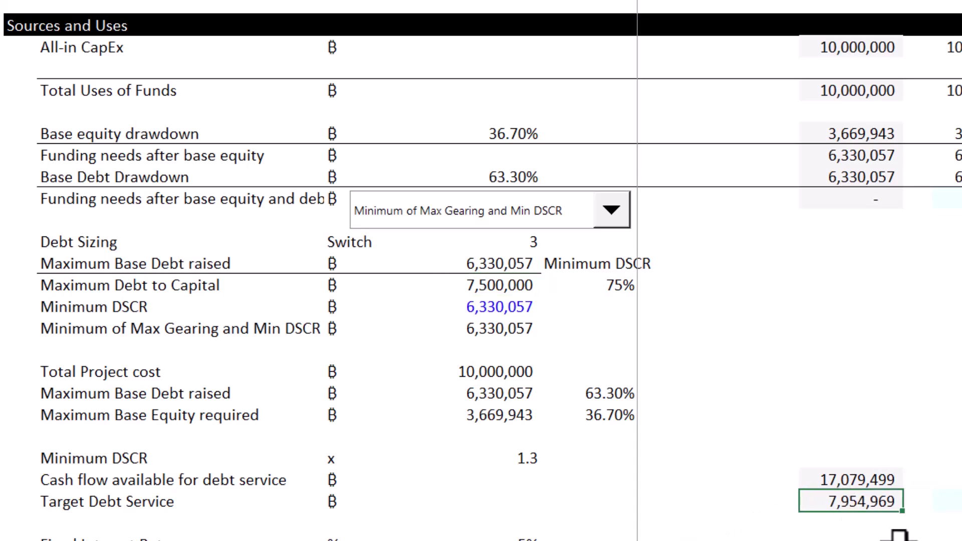
{"action": "left_click", "coordinate": [509, 454]}
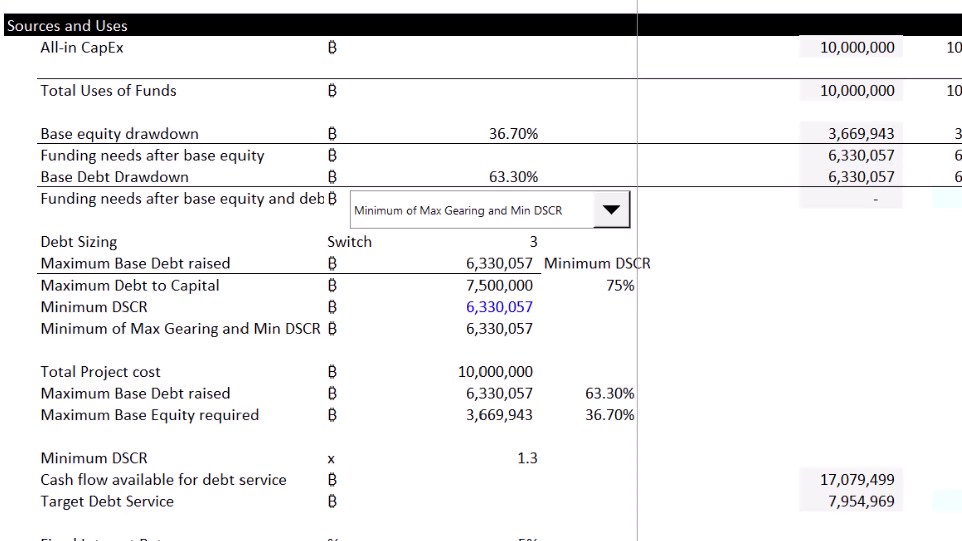
{"action": "left_click", "coordinate": [456, 262]}
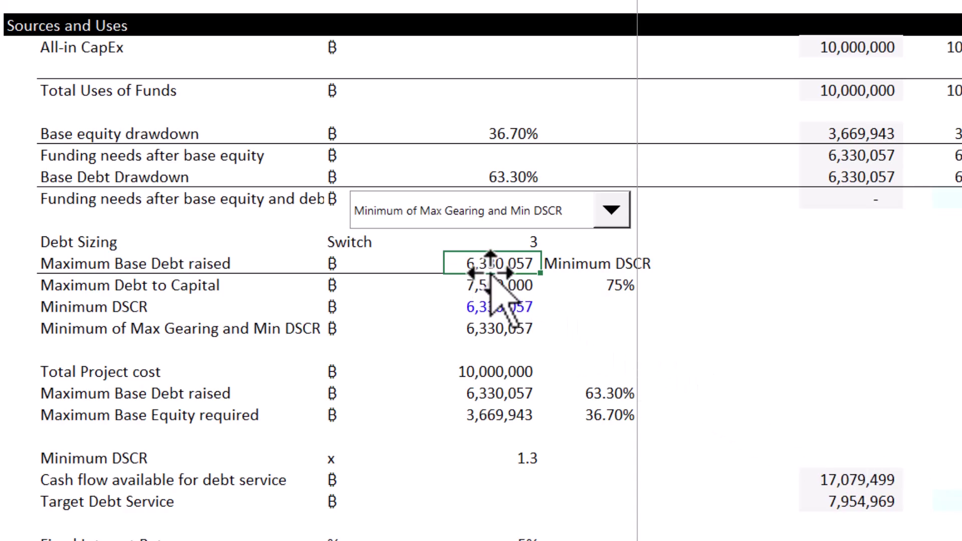
{"action": "scroll", "coordinate": [636, 316], "scroll_direction": "up", "scroll_amount": 4}
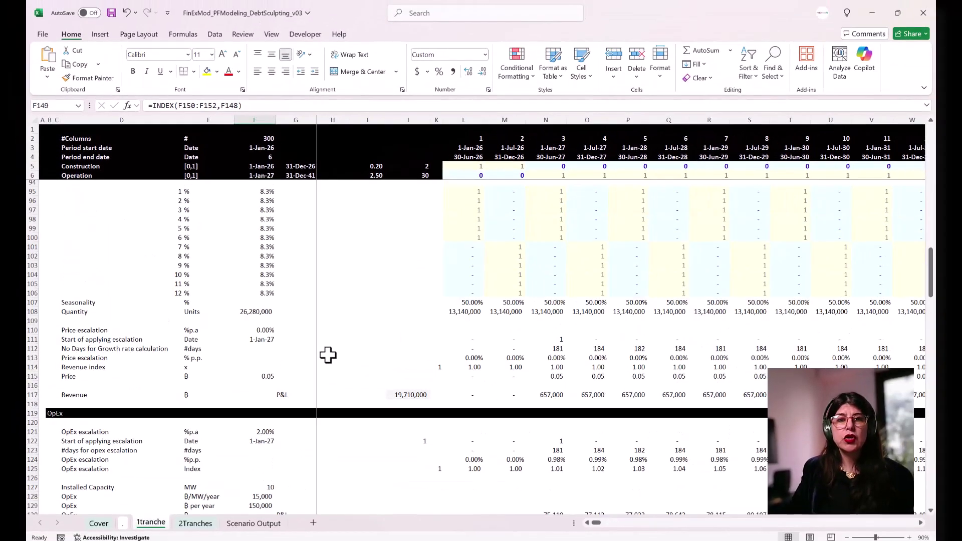
Compare the DSCR chart under Mortgage and Equal P repayment, then return to Min DSCR
{"action": "scroll", "coordinate": [332, 355], "scroll_direction": "up", "scroll_amount": 15}
{"action": "scroll", "coordinate": [334, 356], "scroll_direction": "up", "scroll_amount": 5}
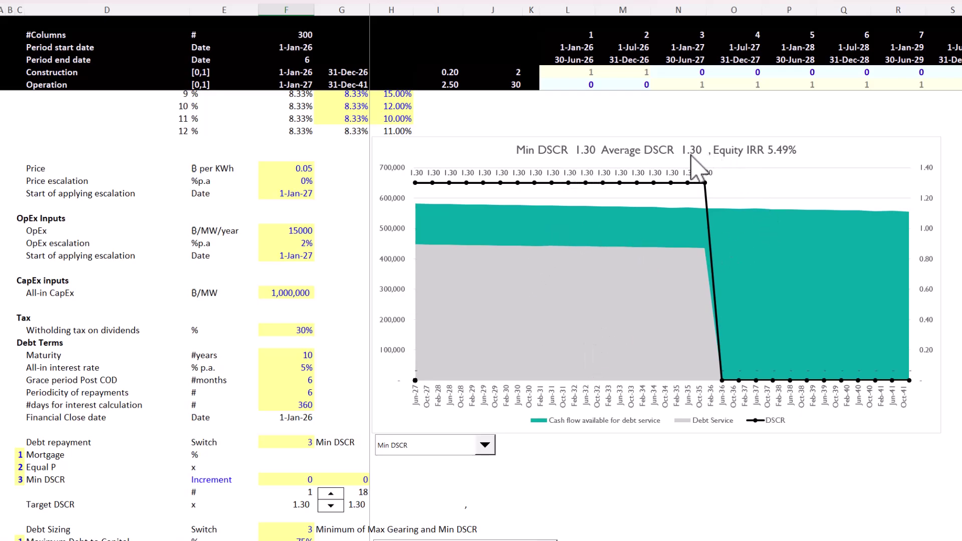
{"action": "left_click", "coordinate": [422, 453]}
{"action": "left_click", "coordinate": [421, 458]}
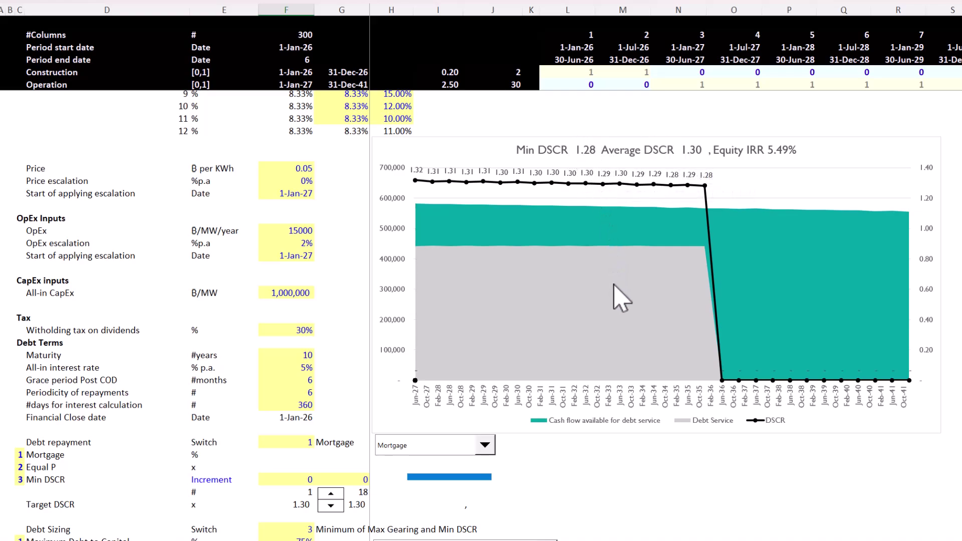
{"action": "left_click", "coordinate": [485, 446]}
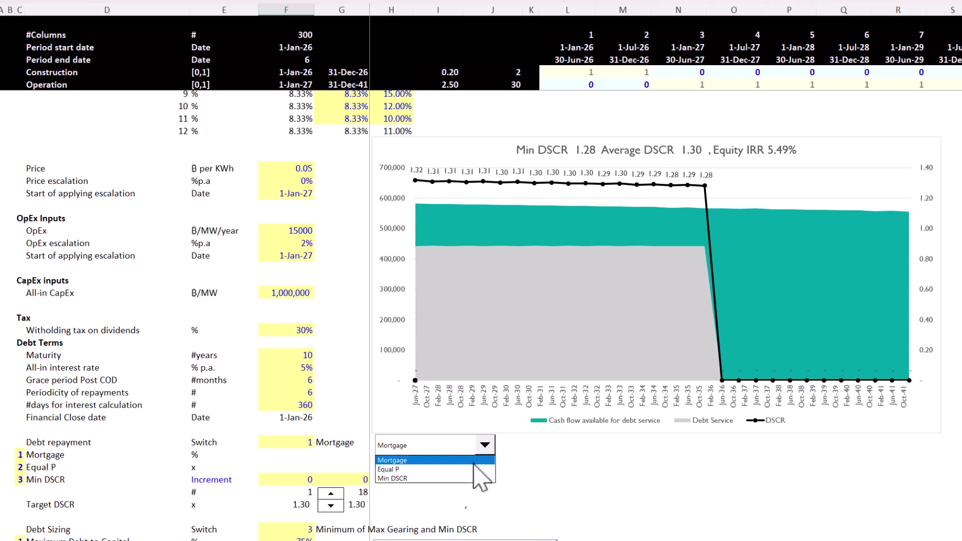
{"action": "left_click", "coordinate": [476, 467]}
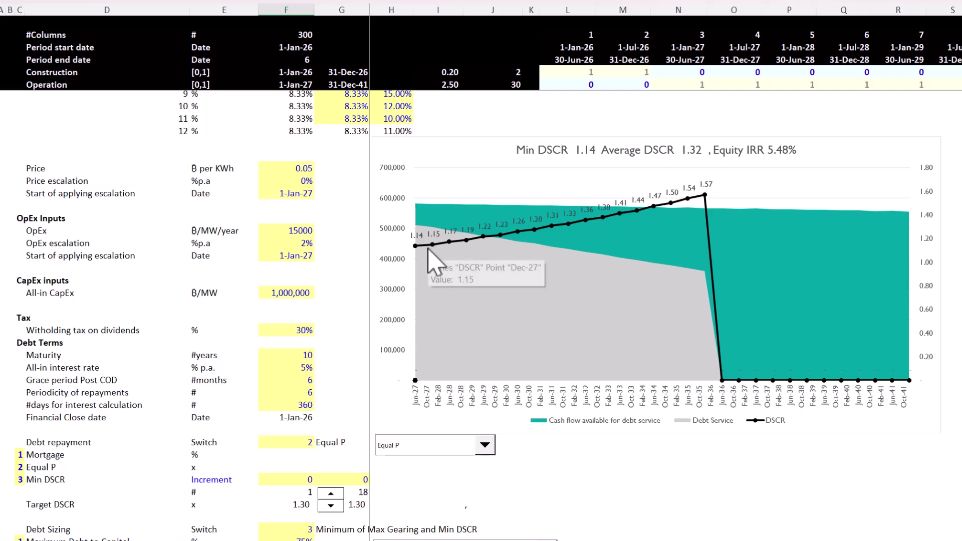
{"action": "left_click", "coordinate": [428, 451]}
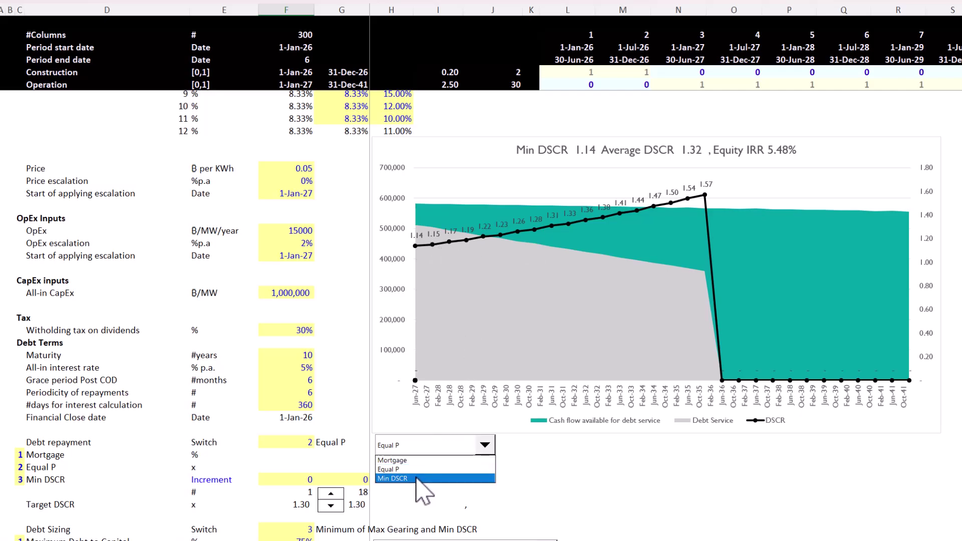
{"action": "left_click", "coordinate": [428, 476]}
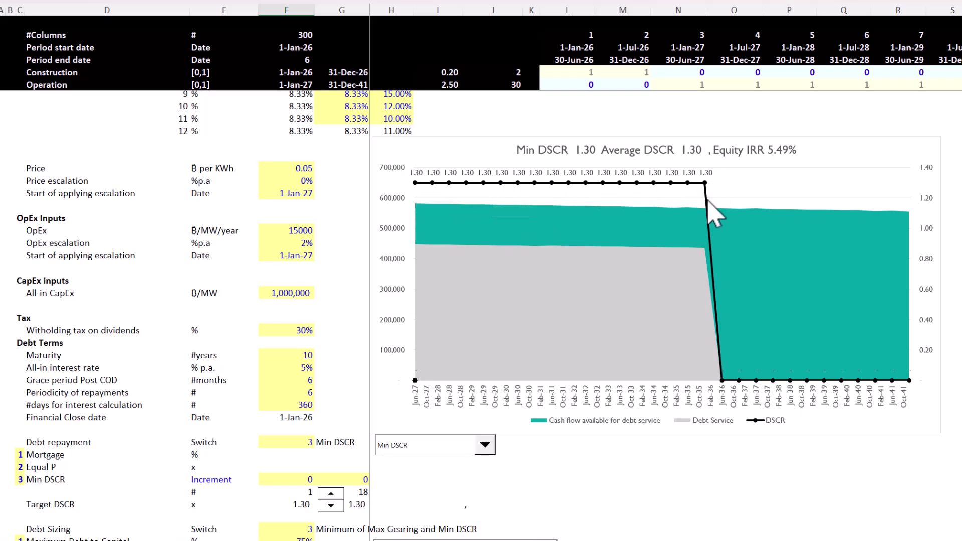
Select the Price per kWh input to raise it to 0.07
{"action": "scroll", "coordinate": [631, 331], "scroll_direction": "down", "scroll_amount": 1}
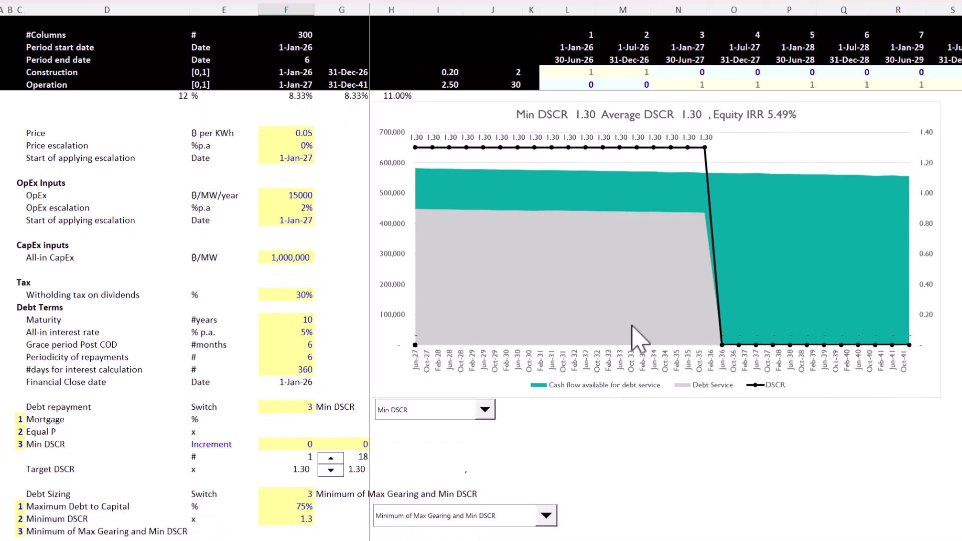
{"action": "scroll", "coordinate": [632, 328], "scroll_direction": "down", "scroll_amount": 1}
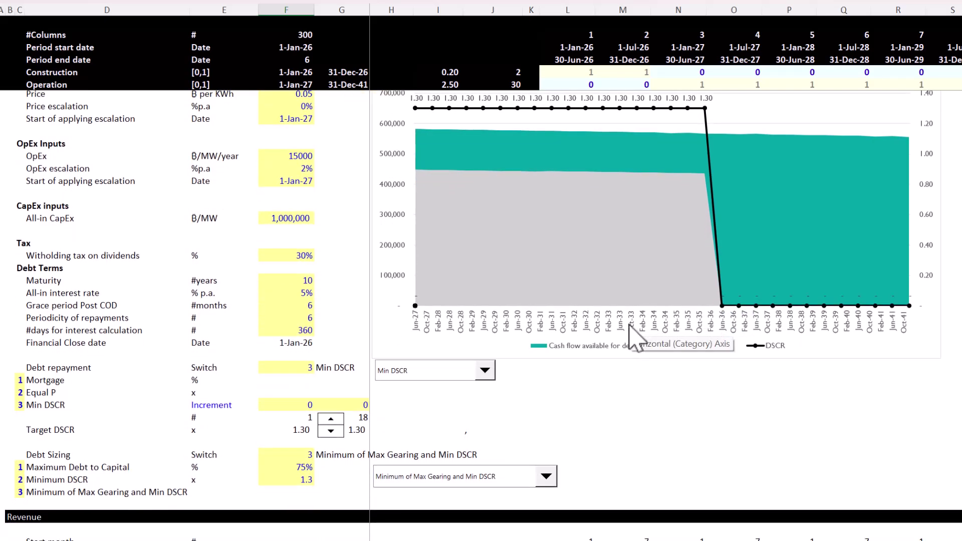
{"action": "scroll", "coordinate": [634, 340], "scroll_direction": "up", "scroll_amount": 4}
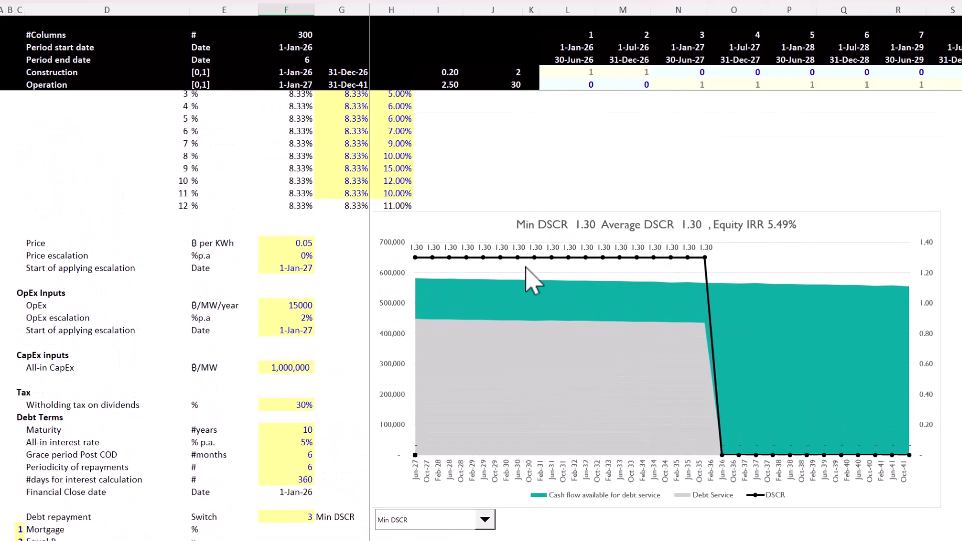
{"action": "left_click", "coordinate": [285, 245]}
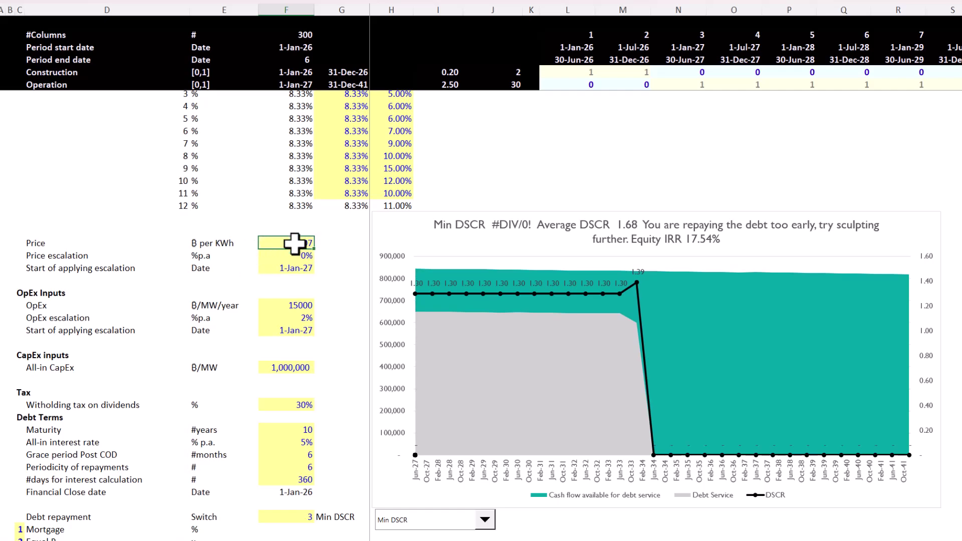
Set the all-in interest rate to 9%, lowering equity IRR to 15.40%
{"action": "scroll", "coordinate": [294, 253], "scroll_direction": "down", "scroll_amount": 1}
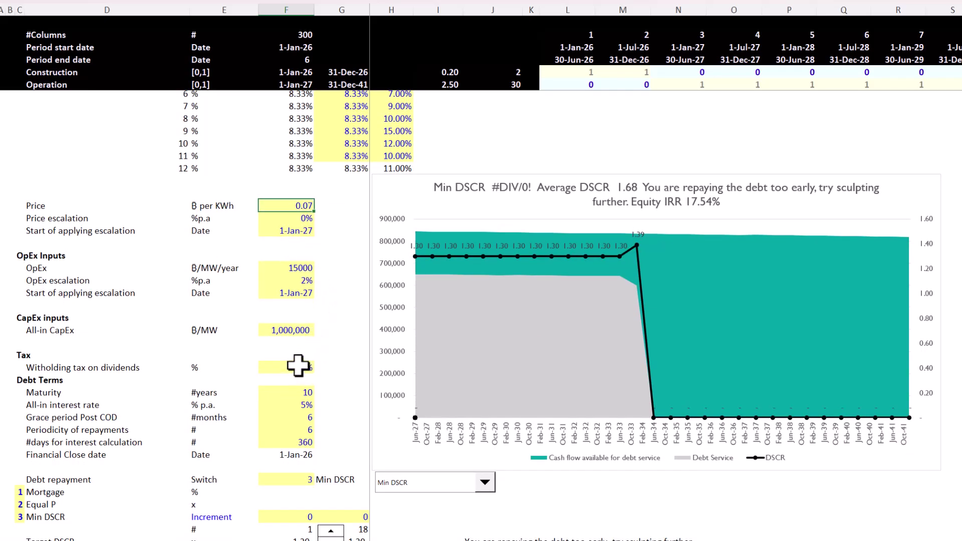
{"action": "scroll", "coordinate": [300, 368], "scroll_direction": "down", "scroll_amount": 3}
{"action": "left_click", "coordinate": [288, 290]}
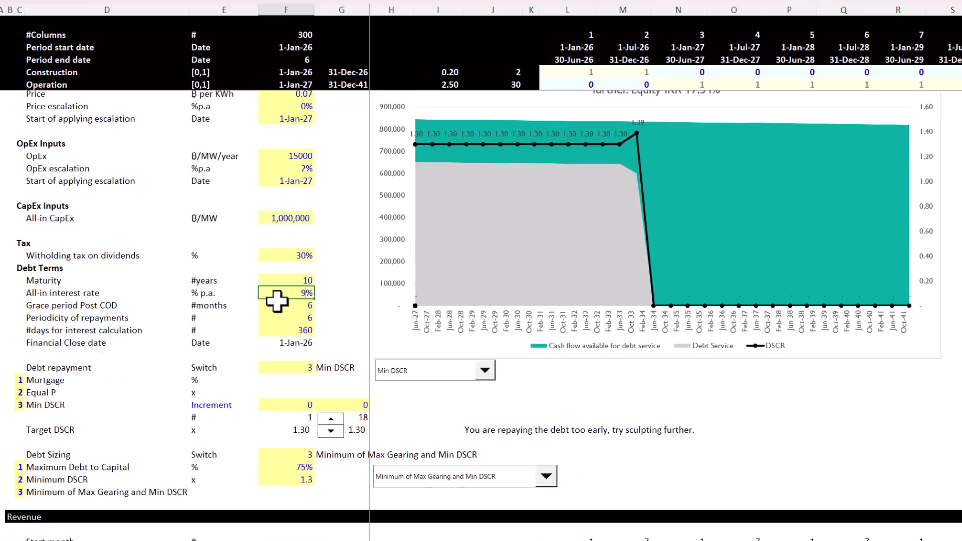
{"action": "key", "text": "Return"}
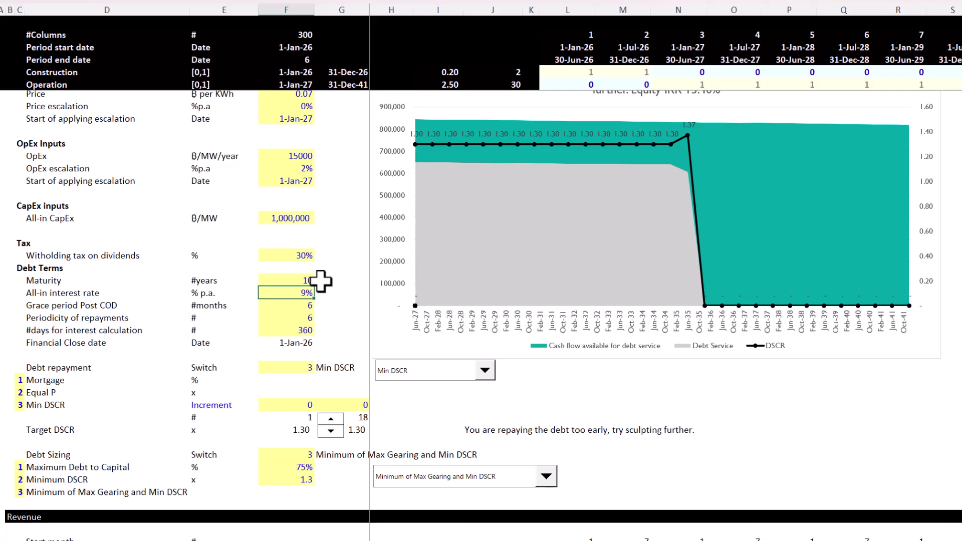
{"action": "scroll", "coordinate": [330, 269], "scroll_direction": "up", "scroll_amount": 1}
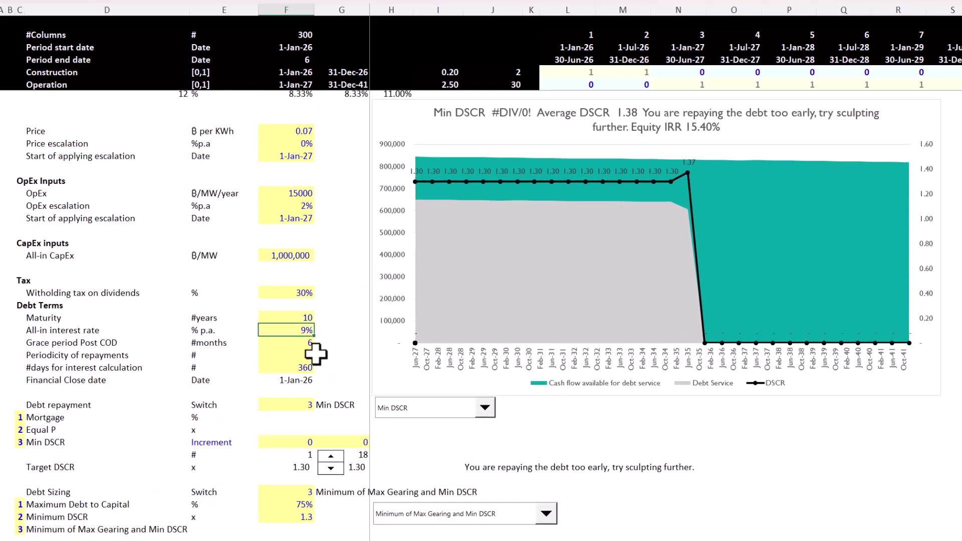
{"action": "key", "text": "Delete"}
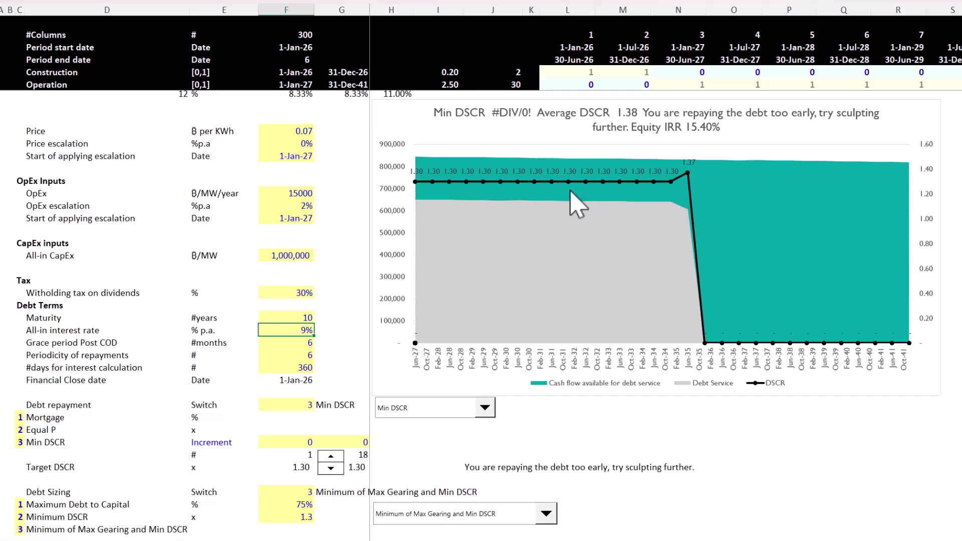
Inspect the debt amount sized on Minimum DSCR
{"action": "scroll", "coordinate": [648, 286], "scroll_direction": "down", "scroll_amount": 15}
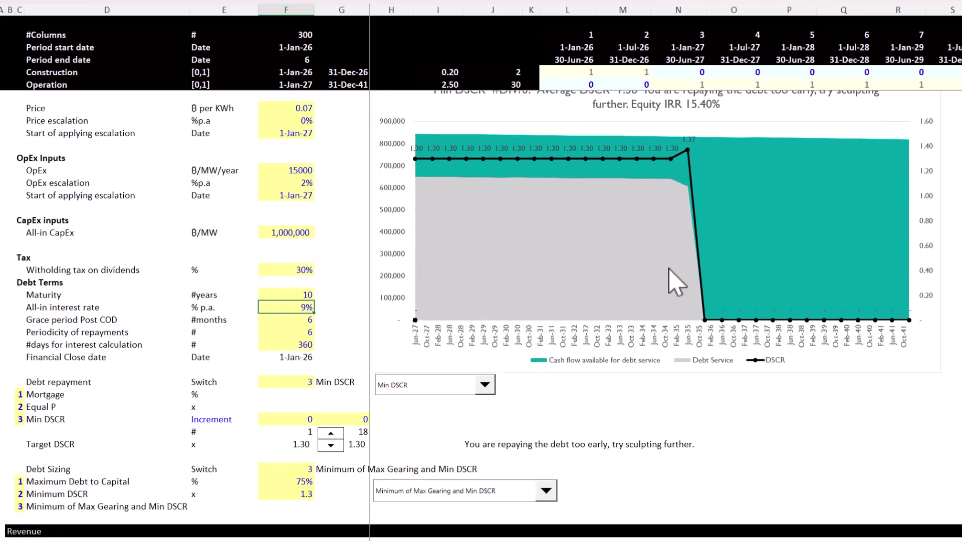
{"action": "scroll", "coordinate": [663, 273], "scroll_direction": "down", "scroll_amount": 12}
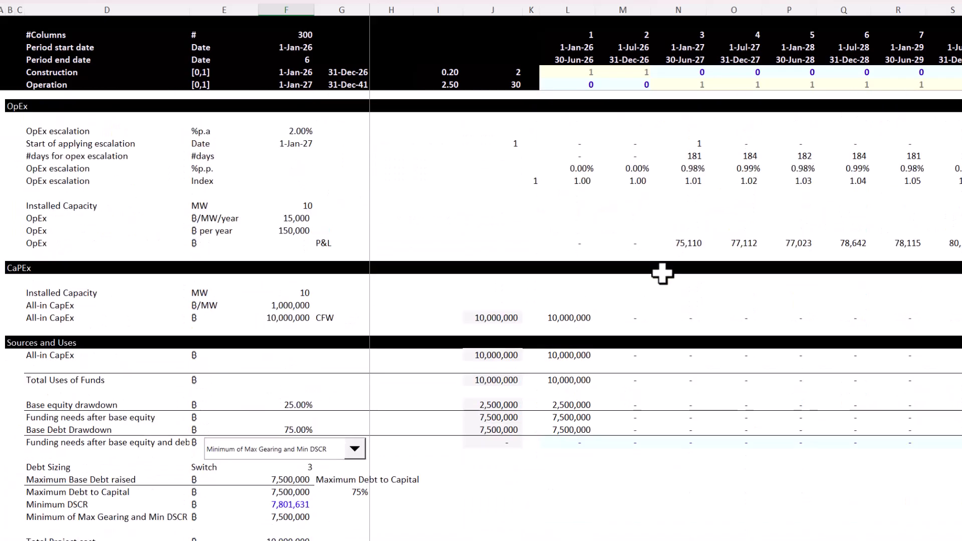
{"action": "scroll", "coordinate": [663, 273], "scroll_direction": "up", "scroll_amount": 3}
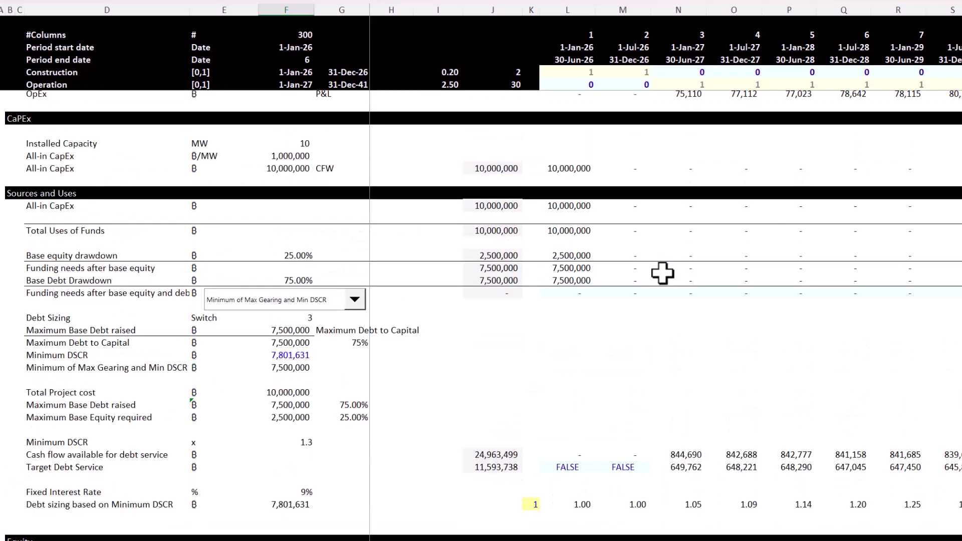
{"action": "scroll", "coordinate": [663, 273], "scroll_direction": "down", "scroll_amount": 1}
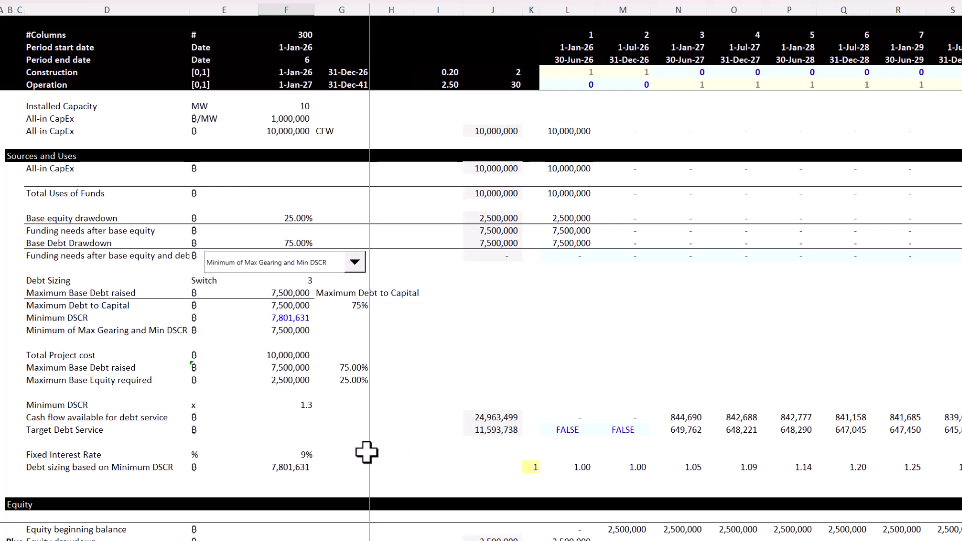
{"action": "left_click", "coordinate": [286, 466]}
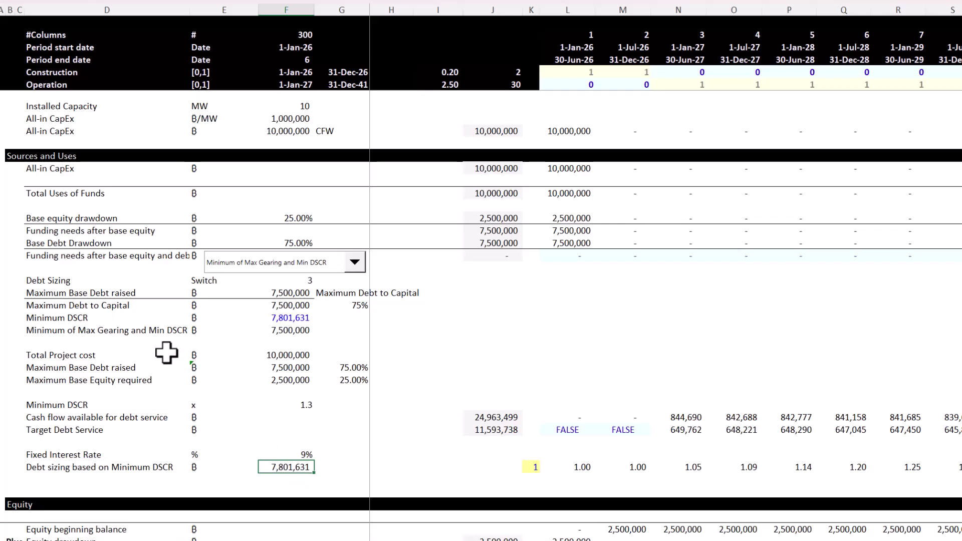
Highlight the Maximum Debt to Capital amount, then return to the Debt Terms inputs and DSCR chart
{"action": "left_click_drag", "start_coordinate": [52, 316], "coordinate": [292, 312]}
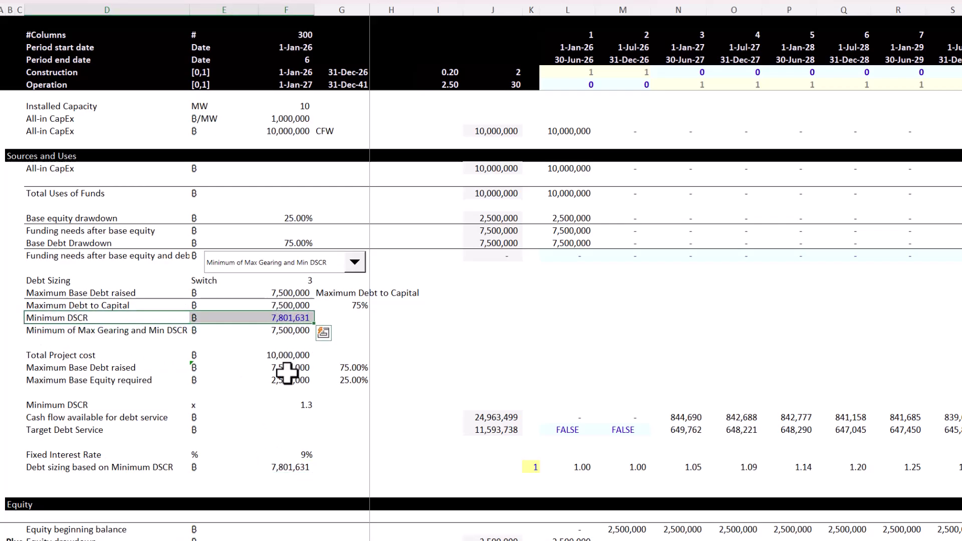
{"action": "left_click_drag", "start_coordinate": [47, 304], "coordinate": [268, 306]}
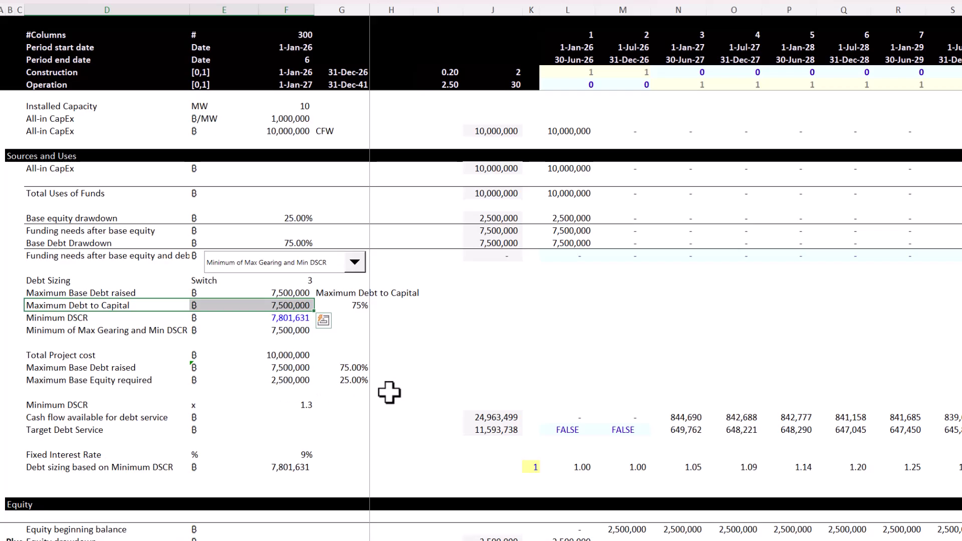
{"action": "left_click", "coordinate": [286, 305]}
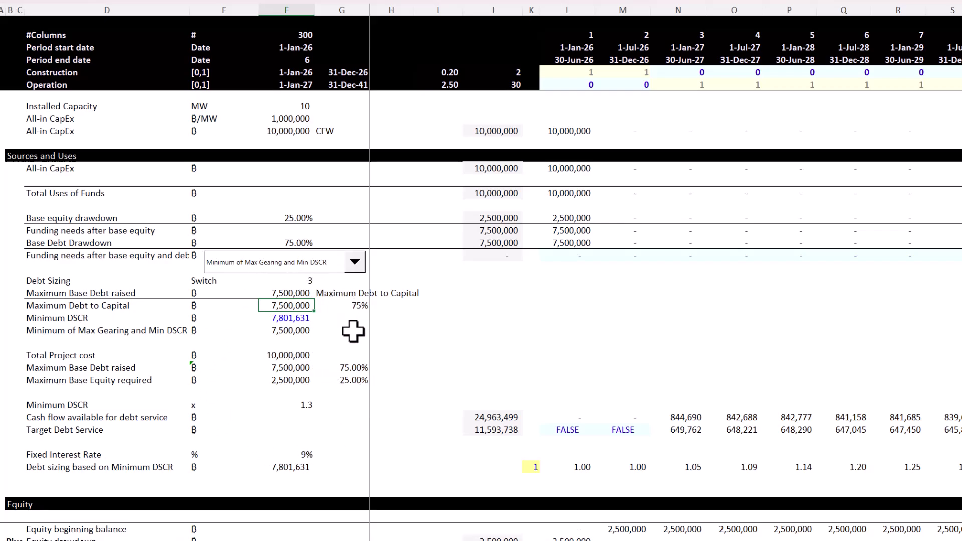
{"action": "scroll", "coordinate": [505, 296], "scroll_direction": "up", "scroll_amount": 15}
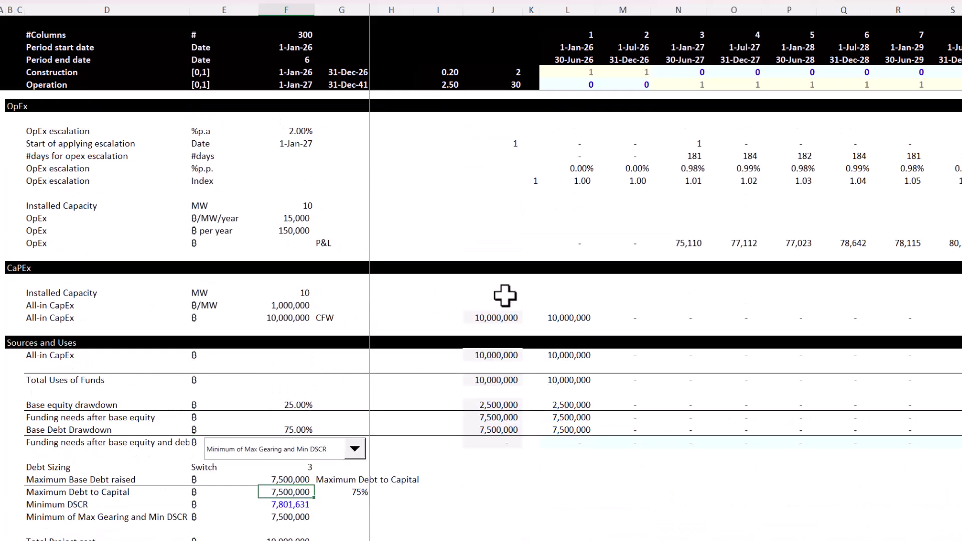
{"action": "scroll", "coordinate": [505, 296], "scroll_direction": "up", "scroll_amount": 5}
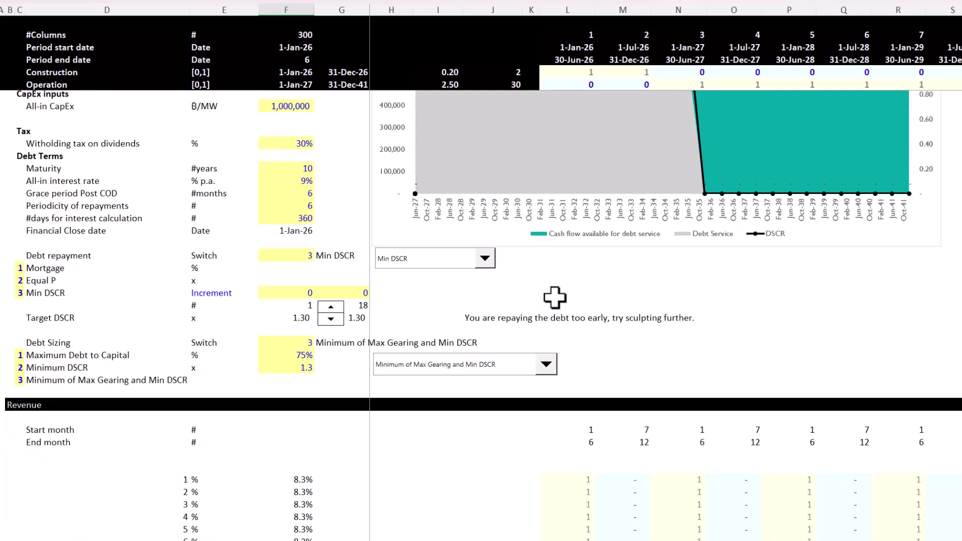
Choose Mortgage repayment, yielding min DSCR 1.34, average 1.35 and equity IRR 15.63%
{"action": "scroll", "coordinate": [555, 297], "scroll_direction": "up", "scroll_amount": 5}
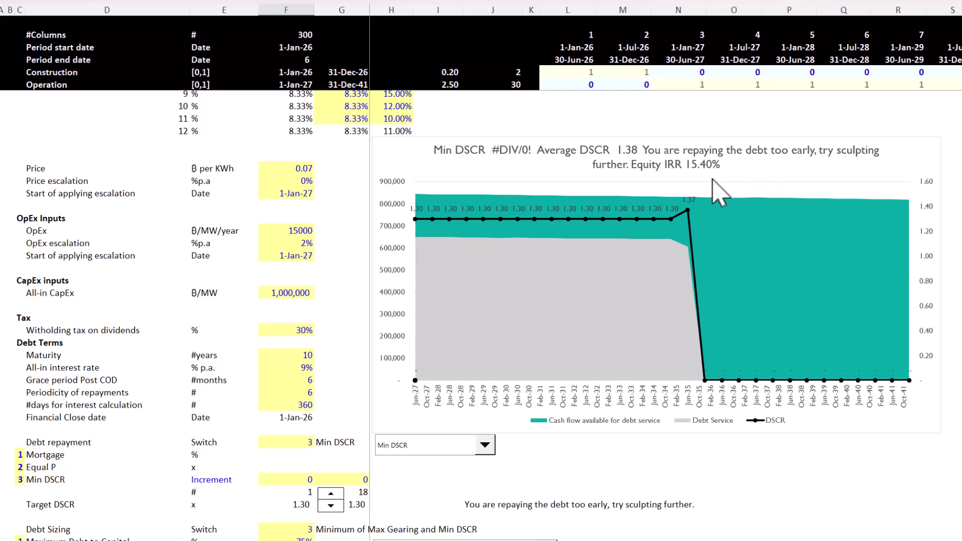
{"action": "scroll", "coordinate": [652, 300], "scroll_direction": "down", "scroll_amount": 1}
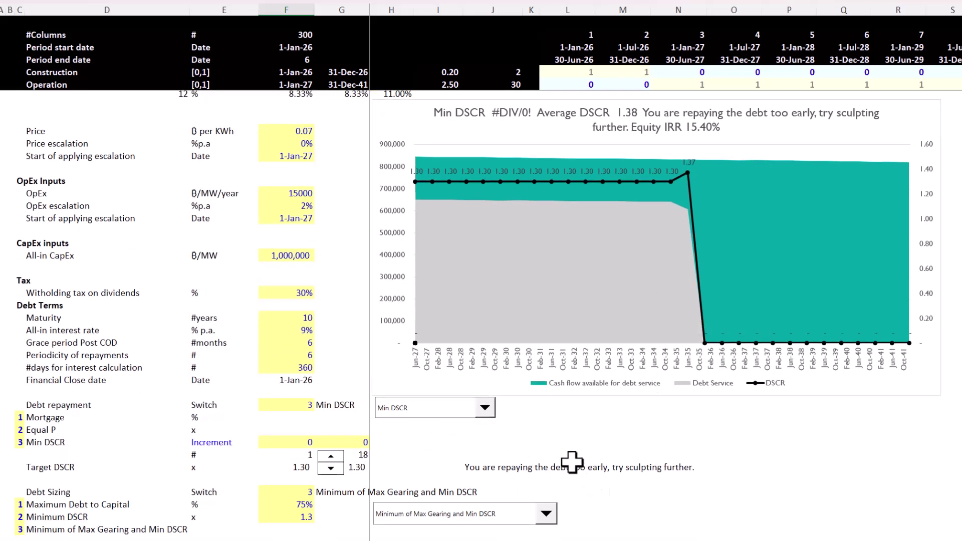
{"action": "left_click", "coordinate": [431, 410]}
{"action": "left_click", "coordinate": [401, 425]}
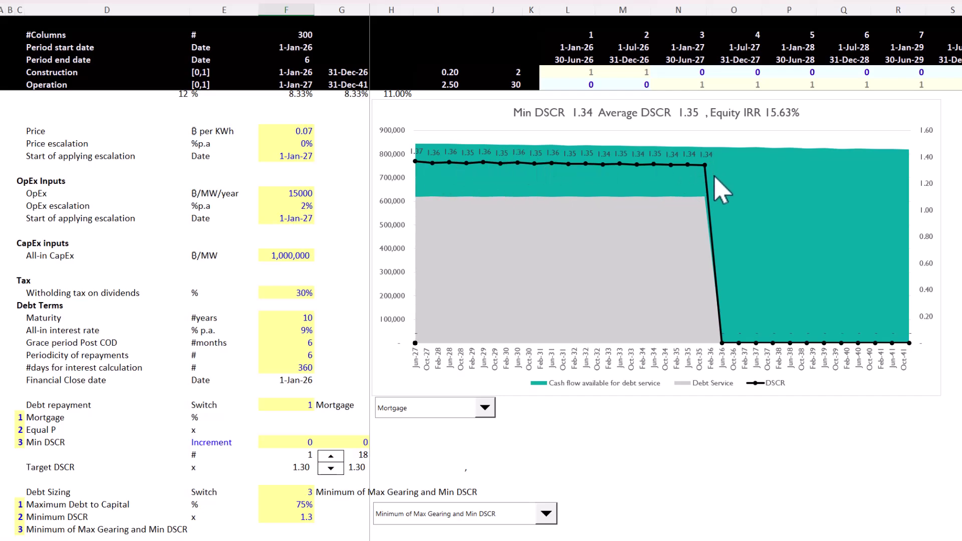
Record 'Mortage' with its 15.63% equity IRR in spare cells beside the chart
{"action": "left_click", "coordinate": [400, 411]}
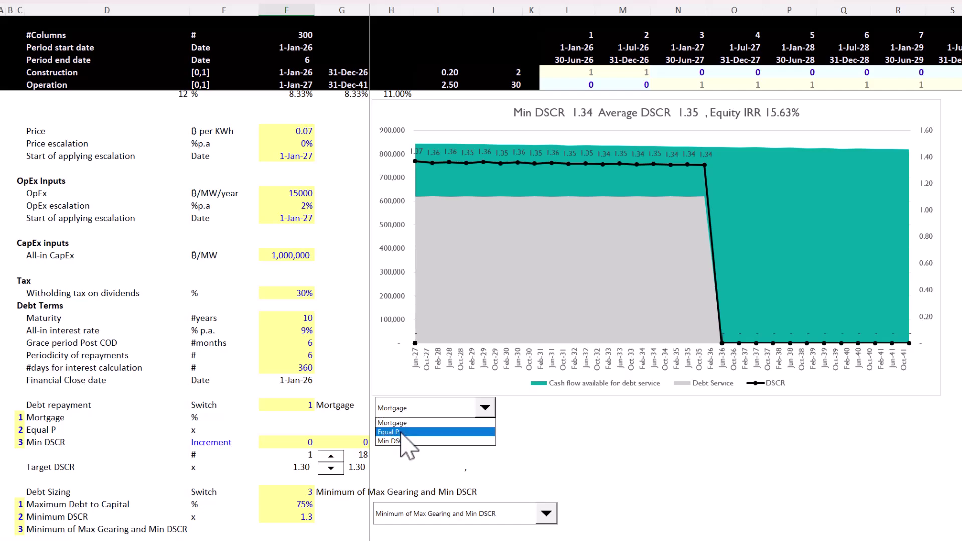
{"action": "left_click", "coordinate": [677, 444]}
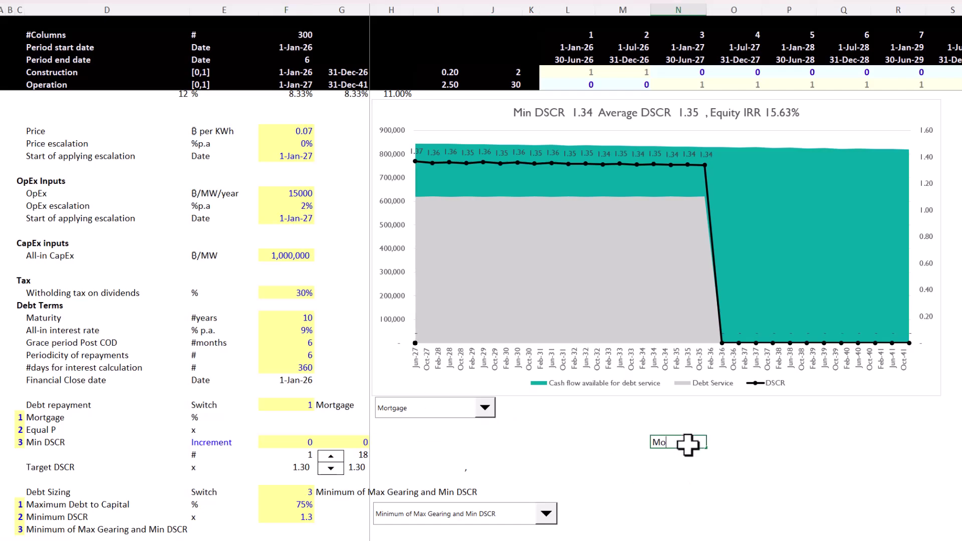
{"action": "key", "text": "Tab"}
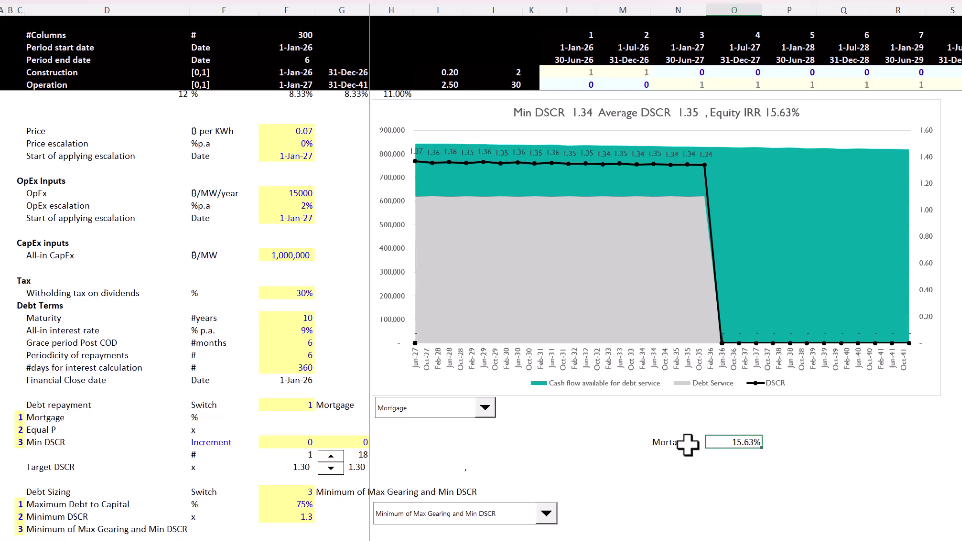
Set debt repayment back to Min DSCR
{"action": "left_click", "coordinate": [403, 411]}
{"action": "left_click", "coordinate": [414, 448]}
{"action": "left_click", "coordinate": [416, 411]}
{"action": "left_click", "coordinate": [419, 439]}
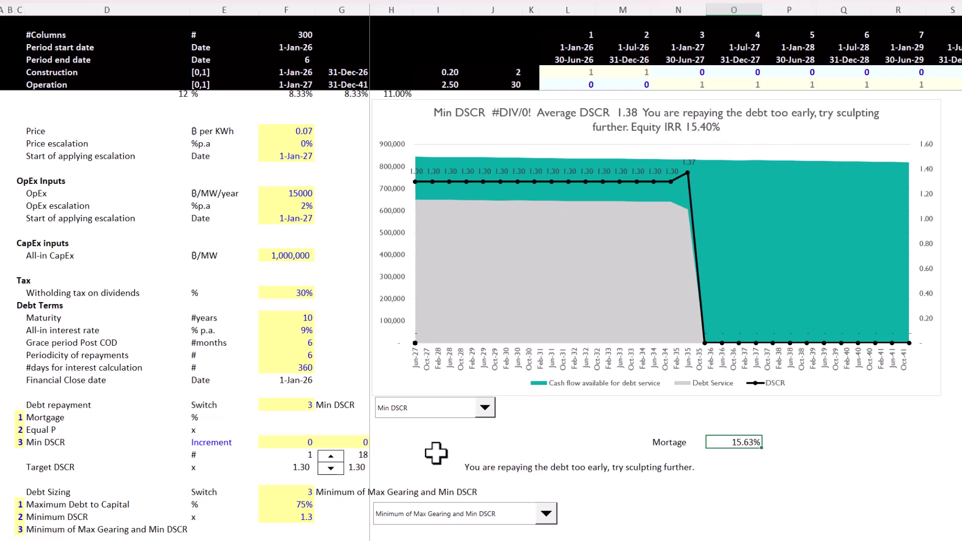
Step the Min DSCR increment up to a 1.40 target DSCR, then back down to 1.39
{"action": "scroll", "coordinate": [436, 454], "scroll_direction": "down", "scroll_amount": 1}
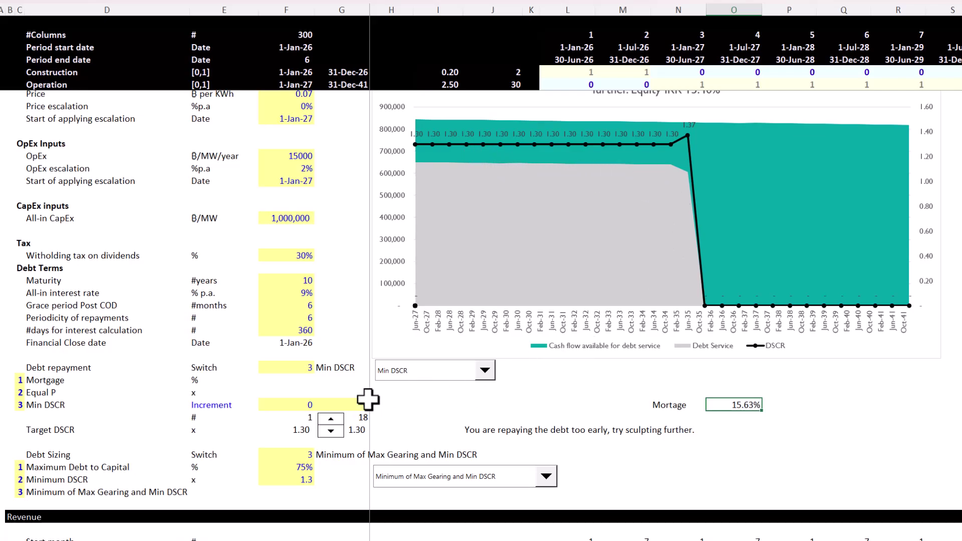
{"action": "left_click", "coordinate": [331, 419]}
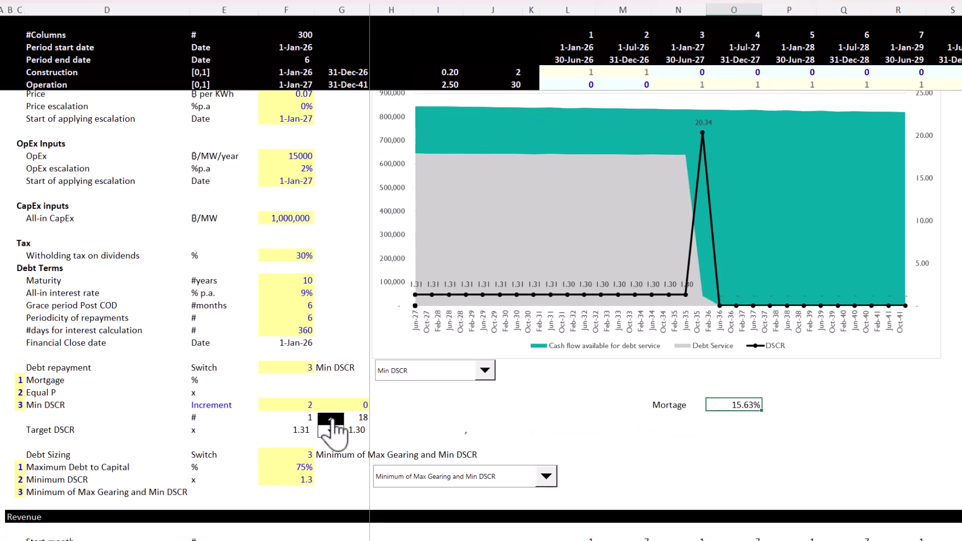
{"action": "left_click", "coordinate": [331, 419]}
{"action": "left_click", "coordinate": [331, 419]}
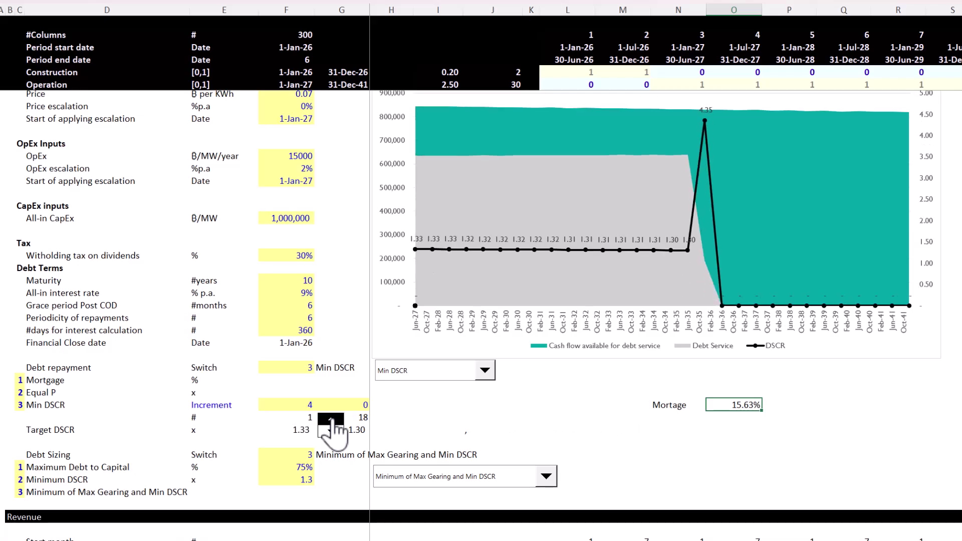
{"action": "left_click", "coordinate": [331, 419]}
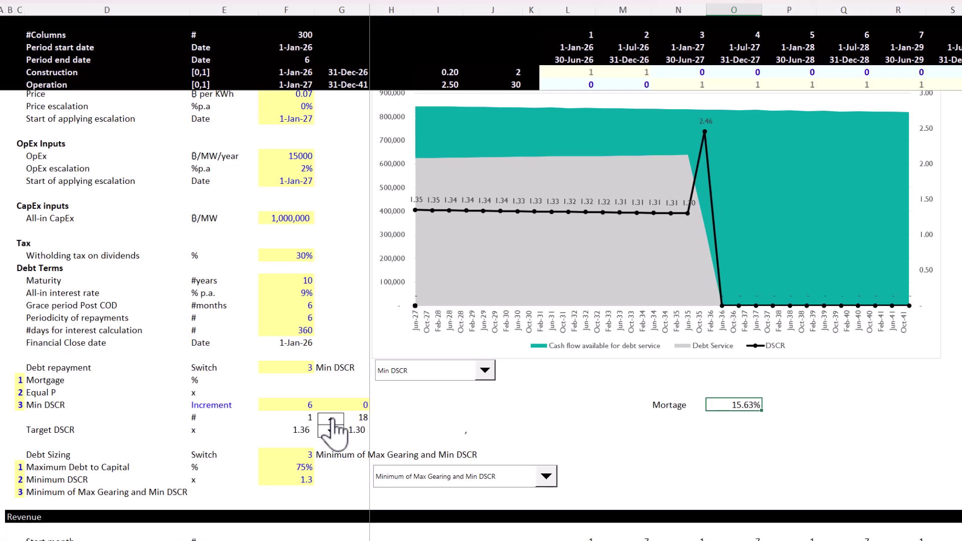
{"action": "left_click", "coordinate": [331, 419]}
{"action": "left_click", "coordinate": [331, 419]}
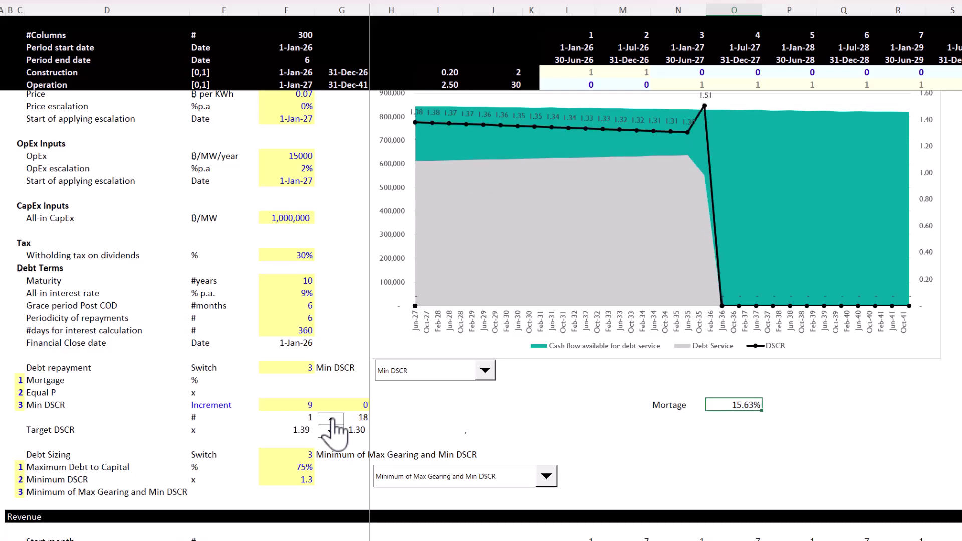
{"action": "scroll", "coordinate": [332, 401], "scroll_direction": "up", "scroll_amount": 1}
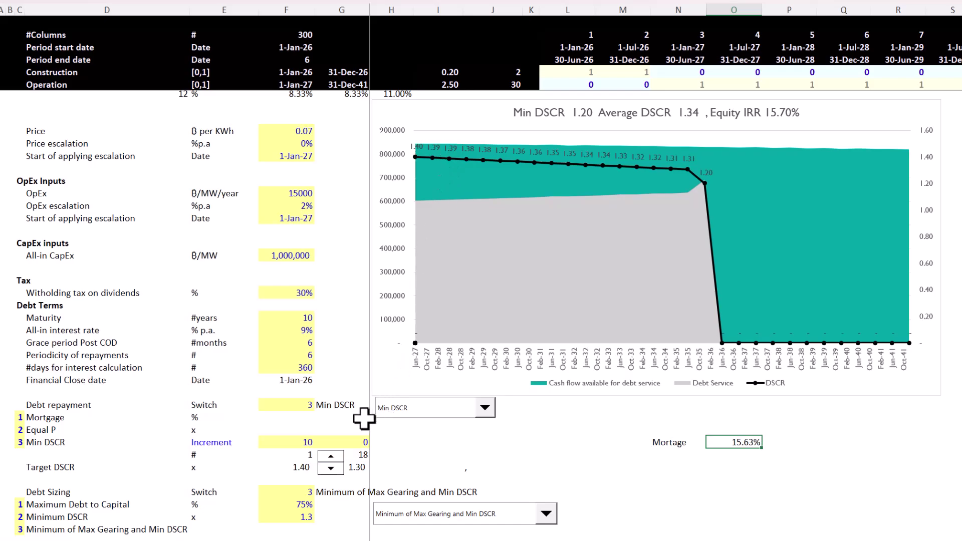
{"action": "left_click", "coordinate": [332, 471]}
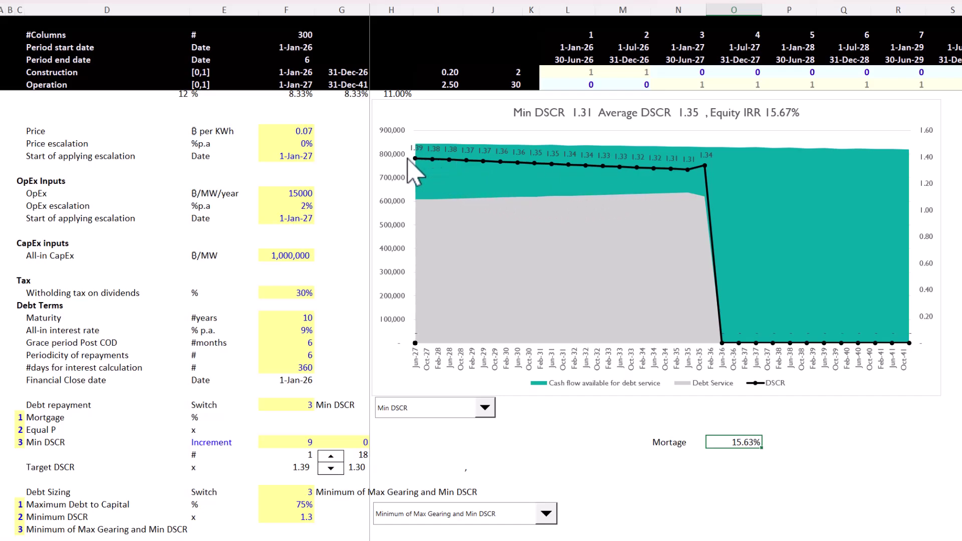
Switch repayment to Mortgage, reset the DSCR increment to 0, and scroll up to Revenue Inputs
{"action": "mouse_move", "coordinate": [689, 171]}
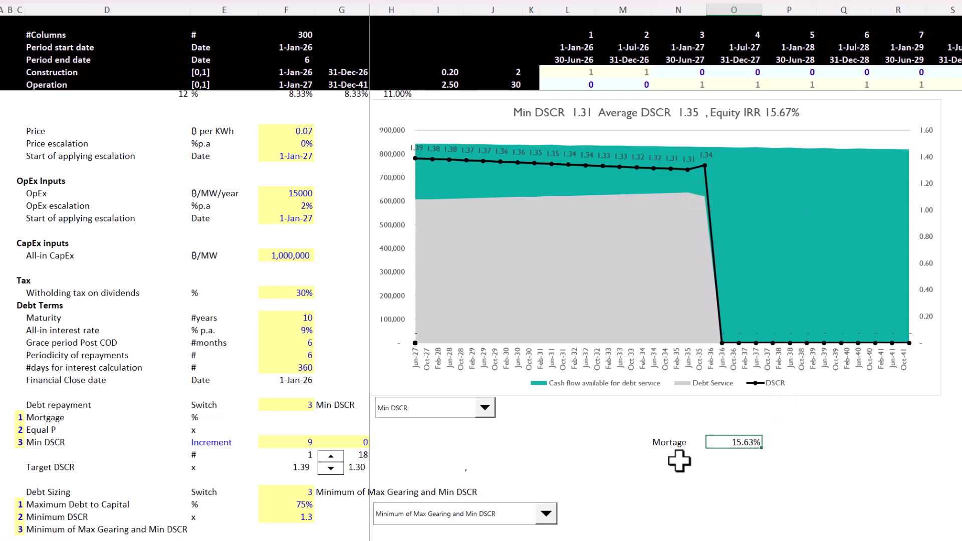
{"action": "left_click_drag", "start_coordinate": [660, 440], "coordinate": [747, 441]}
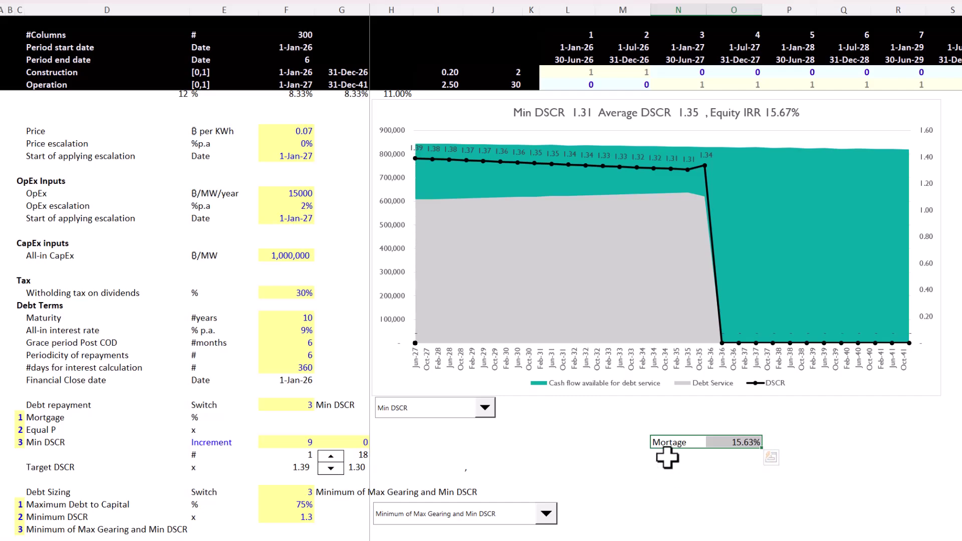
{"action": "left_click", "coordinate": [484, 407]}
{"action": "left_click", "coordinate": [393, 424]}
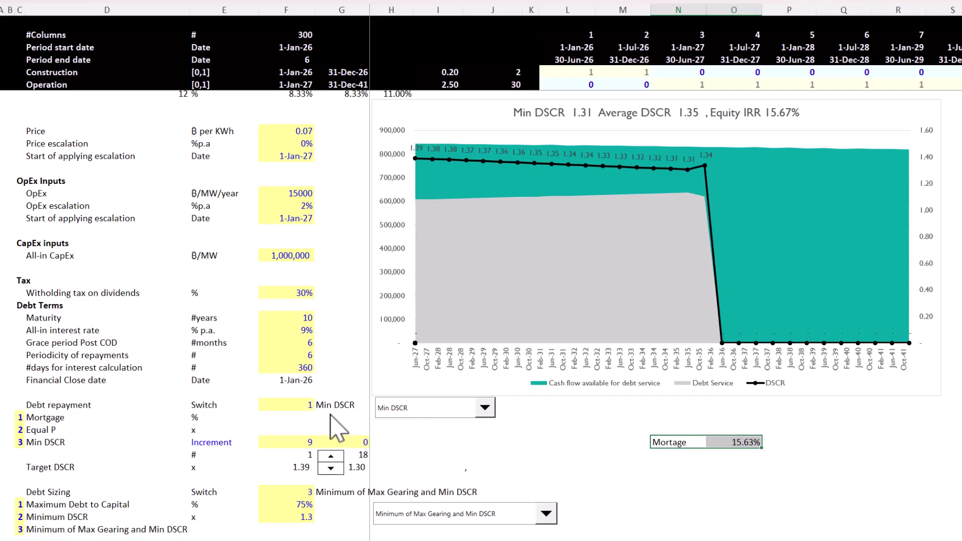
{"action": "left_click", "coordinate": [284, 442]}
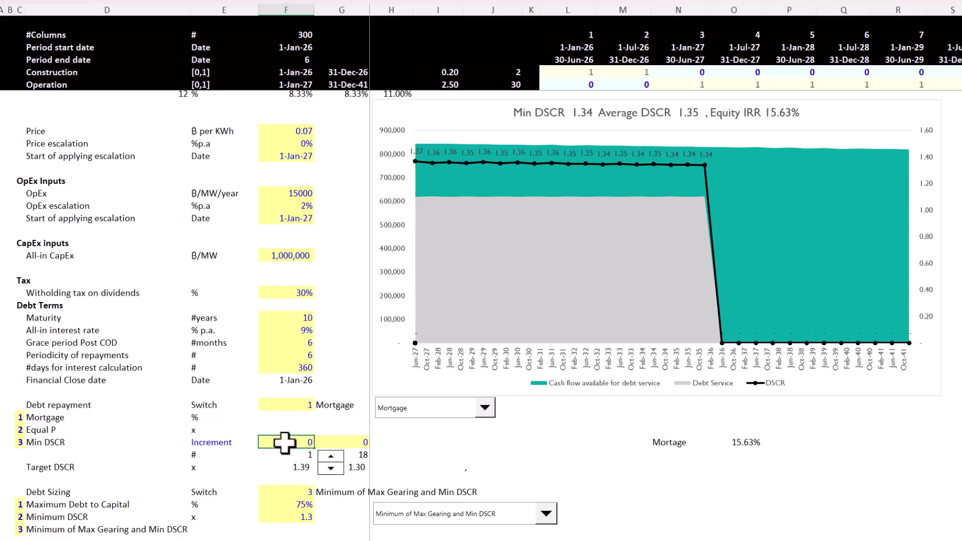
{"action": "left_click", "coordinate": [481, 450]}
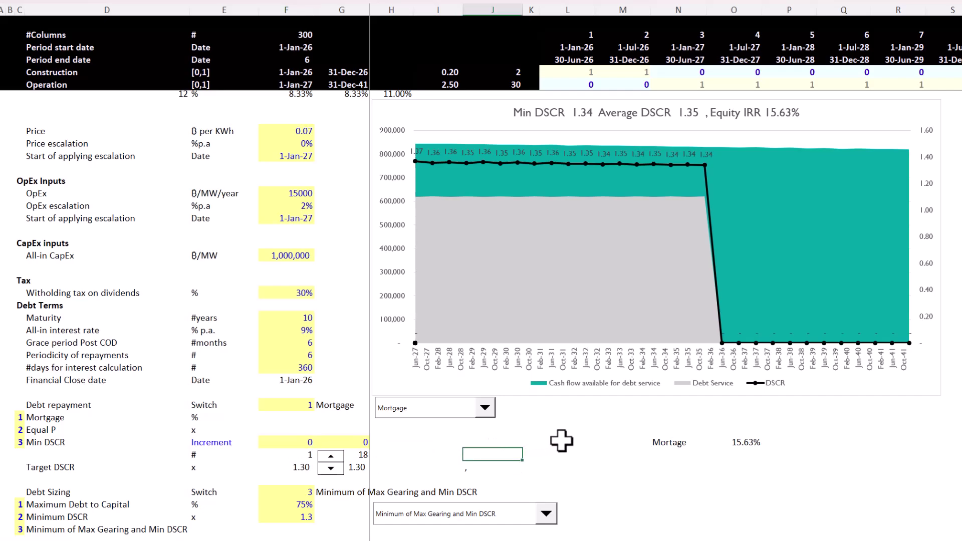
{"action": "scroll", "coordinate": [561, 441], "scroll_direction": "up", "scroll_amount": 2}
{"action": "scroll", "coordinate": [567, 454], "scroll_direction": "up", "scroll_amount": 3}
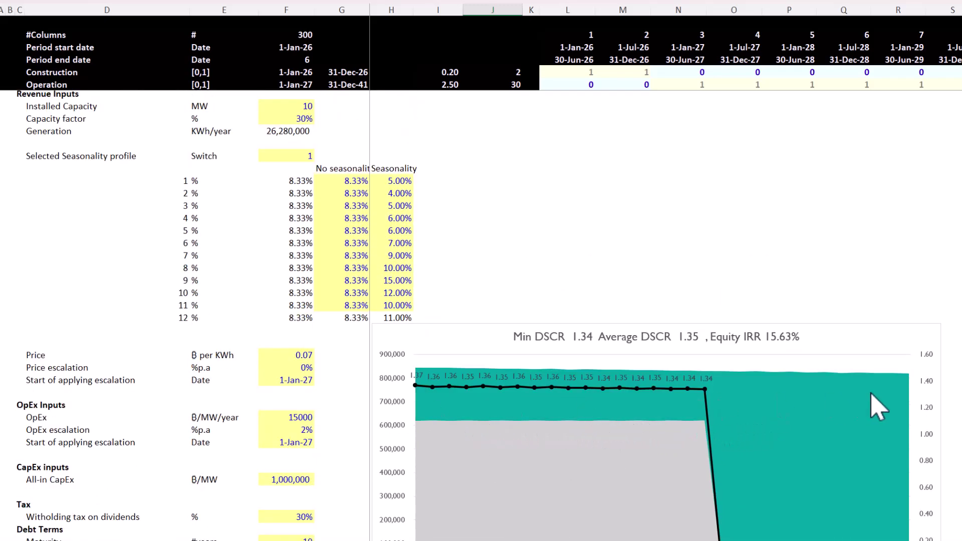
Set the revenue seasonality profile switch to 2
{"action": "left_click", "coordinate": [284, 167]}
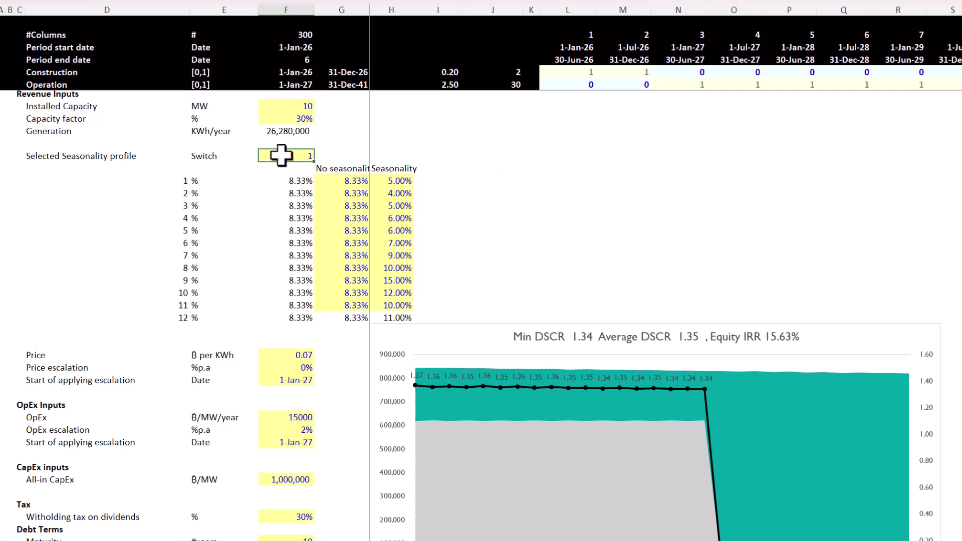
{"action": "type", "text": "2"}
{"action": "left_click", "coordinate": [516, 158]}
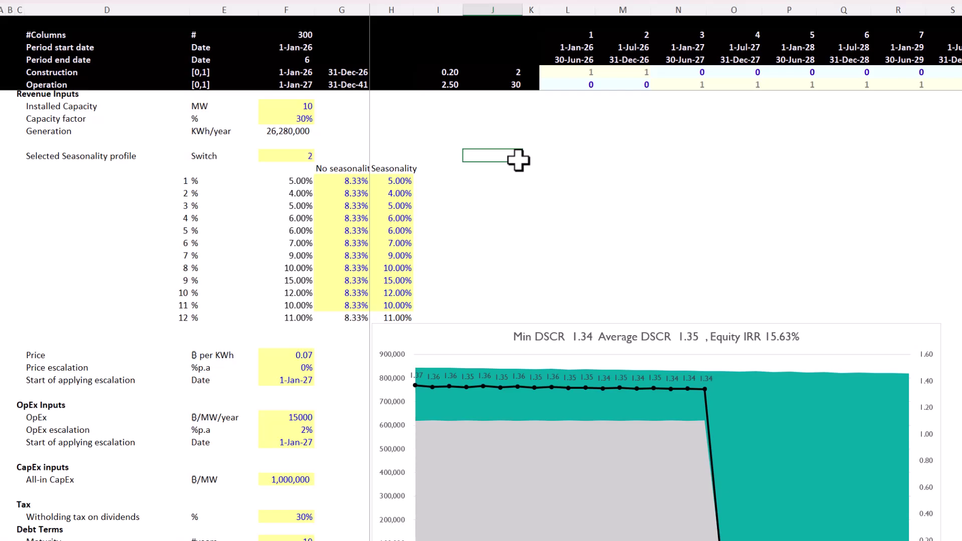
Change debt repayment to Min DSCR, flattening DSCR at 1.30 with 15.07% equity IRR
{"action": "scroll", "coordinate": [521, 167], "scroll_direction": "down", "scroll_amount": 4}
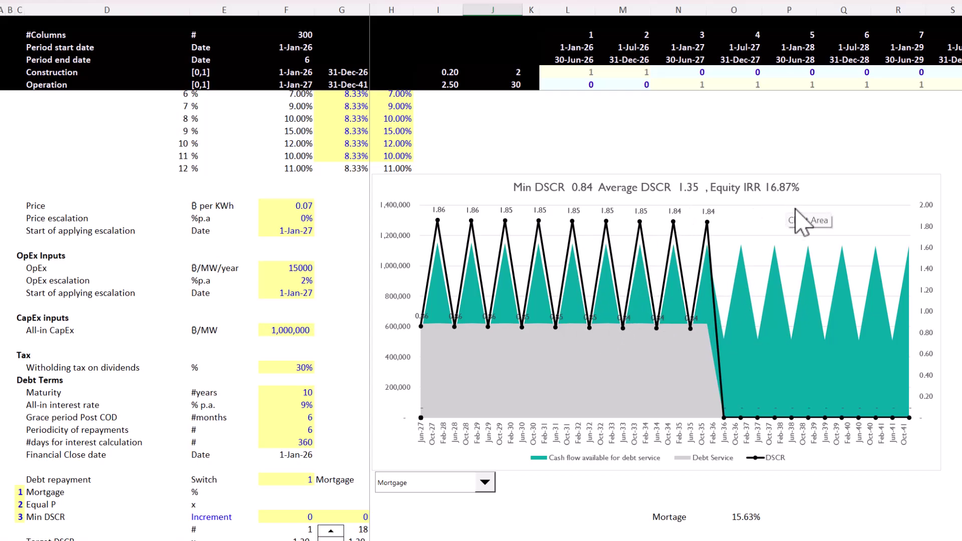
{"action": "left_click", "coordinate": [441, 494]}
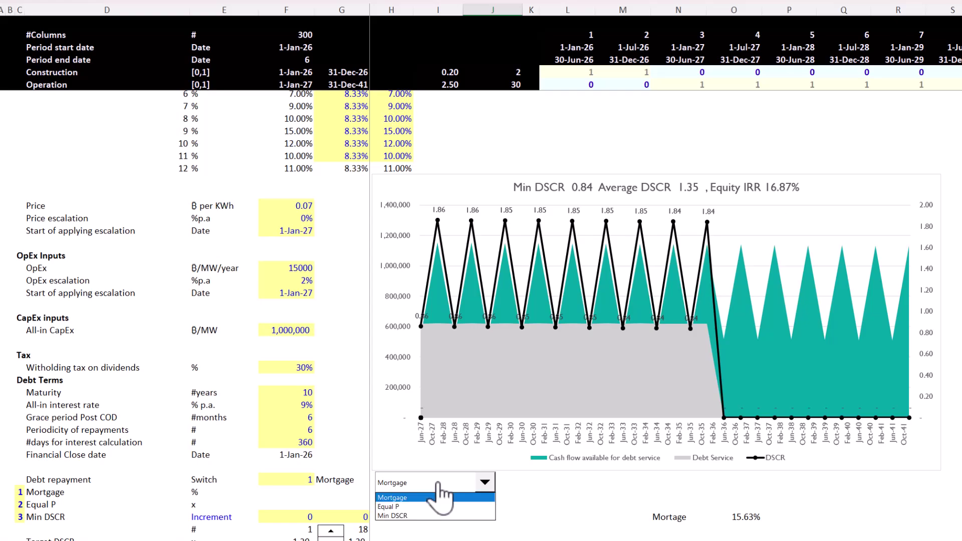
{"action": "left_click", "coordinate": [434, 527]}
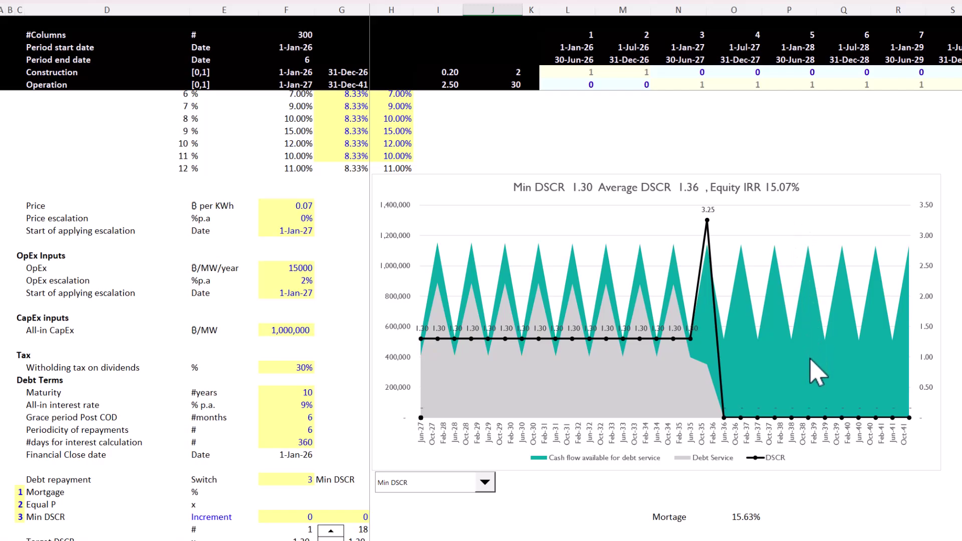
Delete the Mortage 15.63% note in N80:P80 and raise the sculpting increment to 7 (target DSCR 1.37)
{"action": "scroll", "coordinate": [819, 373], "scroll_direction": "down", "scroll_amount": 1}
{"action": "left_click", "coordinate": [670, 480]}
{"action": "left_click_drag", "start_coordinate": [669, 480], "coordinate": [798, 479]}
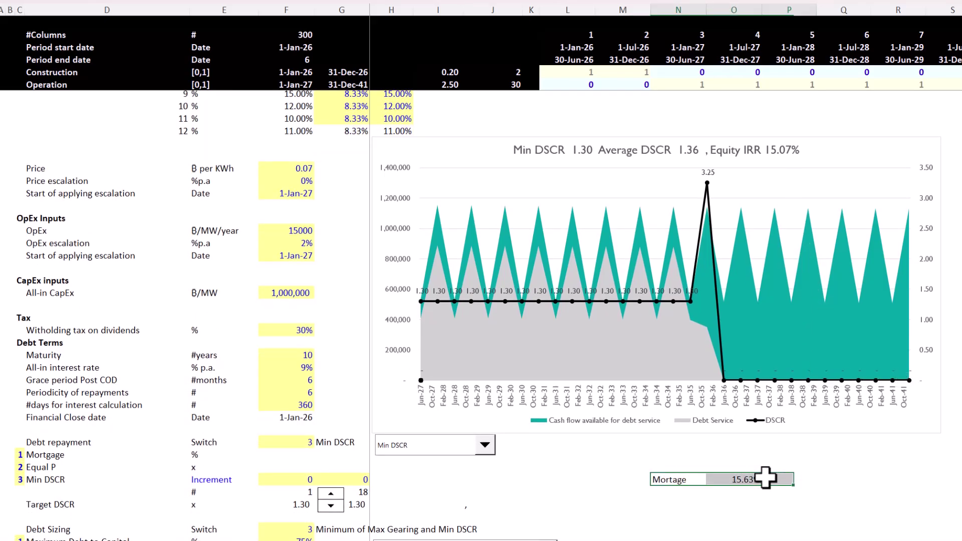
{"action": "key", "text": "Delete"}
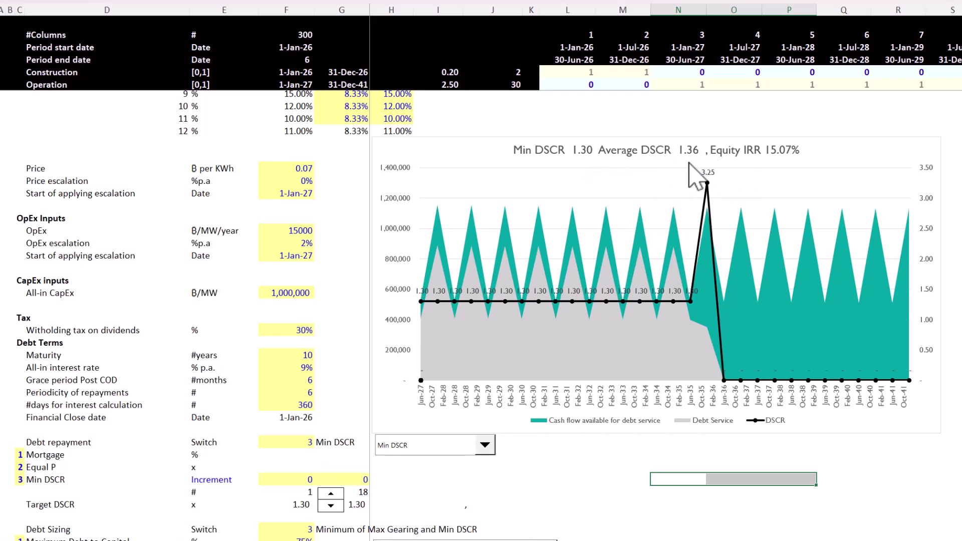
{"action": "left_click", "coordinate": [330, 494]}
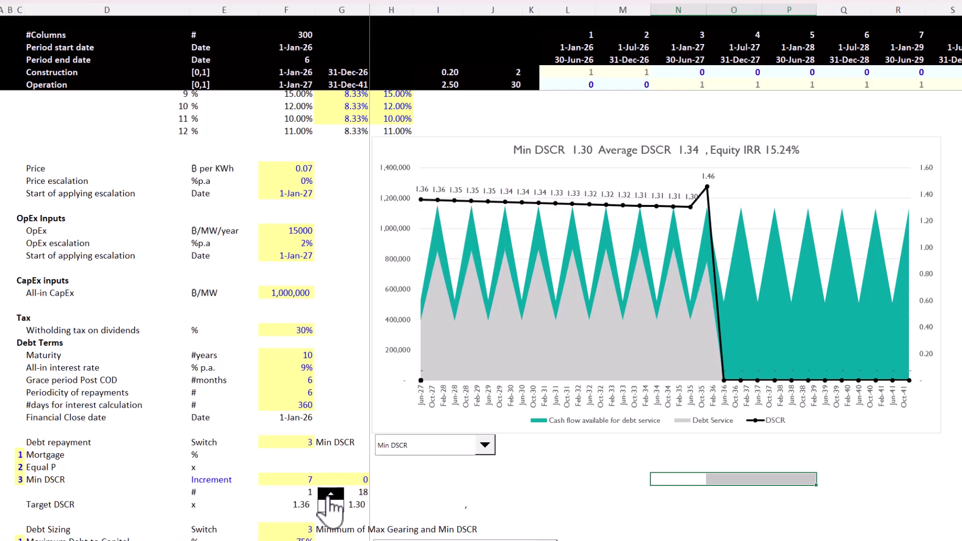
{"action": "left_click", "coordinate": [330, 494]}
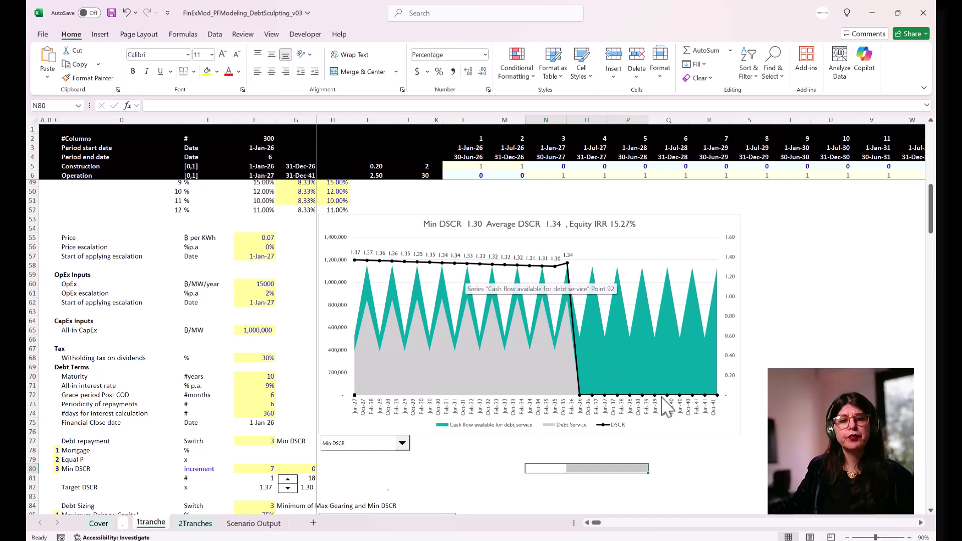
{"action": "scroll", "coordinate": [666, 406], "scroll_direction": "up", "scroll_amount": 1}
{"action": "scroll", "coordinate": [553, 354], "scroll_direction": "down", "scroll_amount": 20}
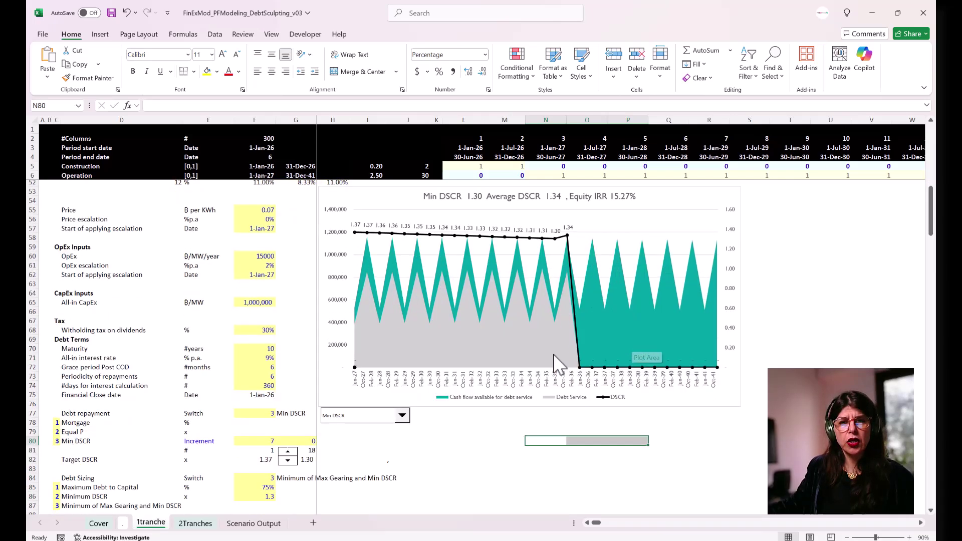
{"action": "scroll", "coordinate": [552, 350], "scroll_direction": "down", "scroll_amount": 7}
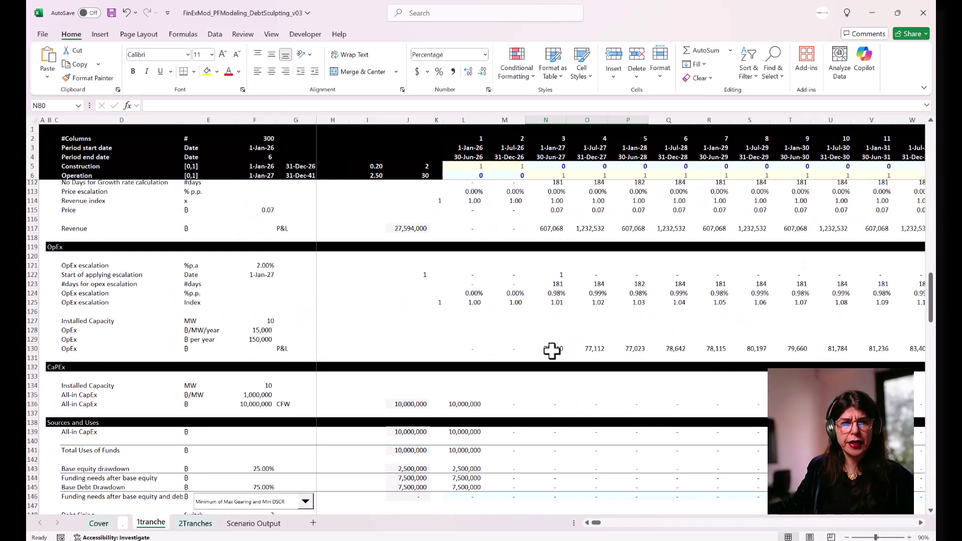
{"action": "scroll", "coordinate": [552, 350], "scroll_direction": "down", "scroll_amount": 16}
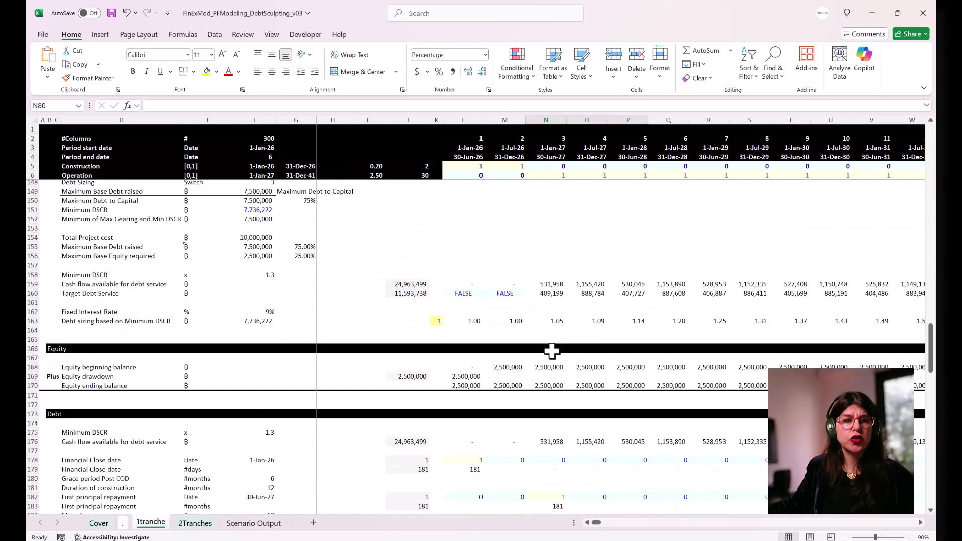
{"action": "scroll", "coordinate": [547, 349], "scroll_direction": "down", "scroll_amount": 7}
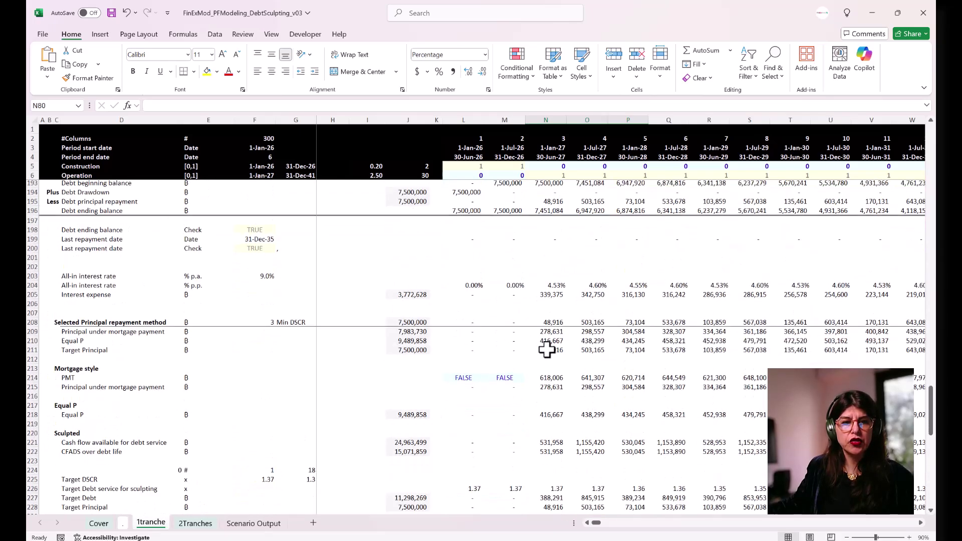
{"action": "scroll", "coordinate": [548, 346], "scroll_direction": "up", "scroll_amount": 8}
{"action": "scroll", "coordinate": [548, 346], "scroll_direction": "up", "scroll_amount": 20}
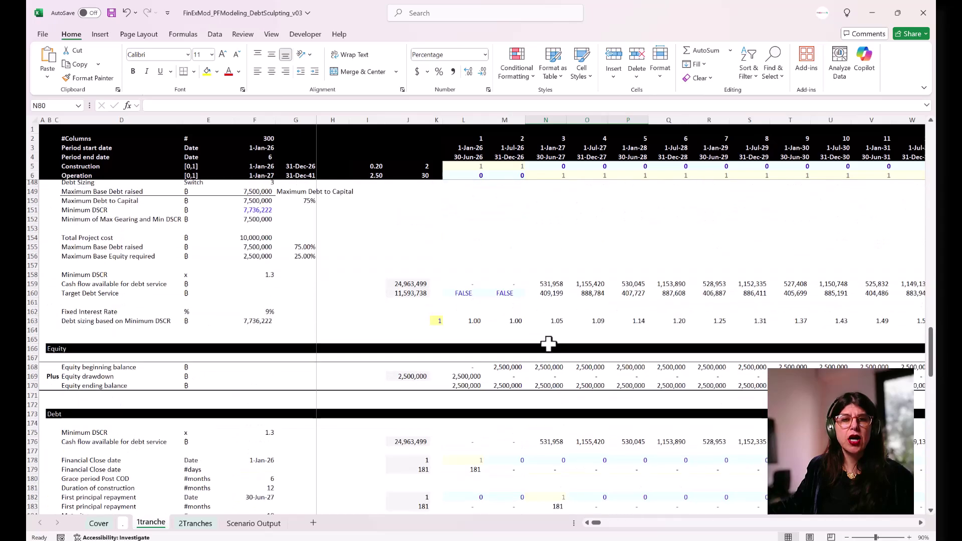
{"action": "scroll", "coordinate": [549, 343], "scroll_direction": "up", "scroll_amount": 14}
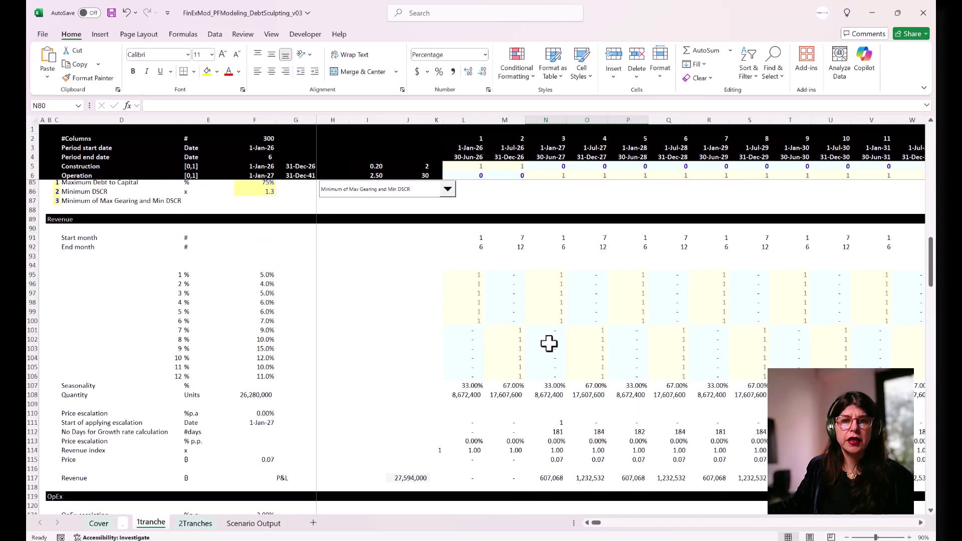
{"action": "scroll", "coordinate": [548, 343], "scroll_direction": "up", "scroll_amount": 2}
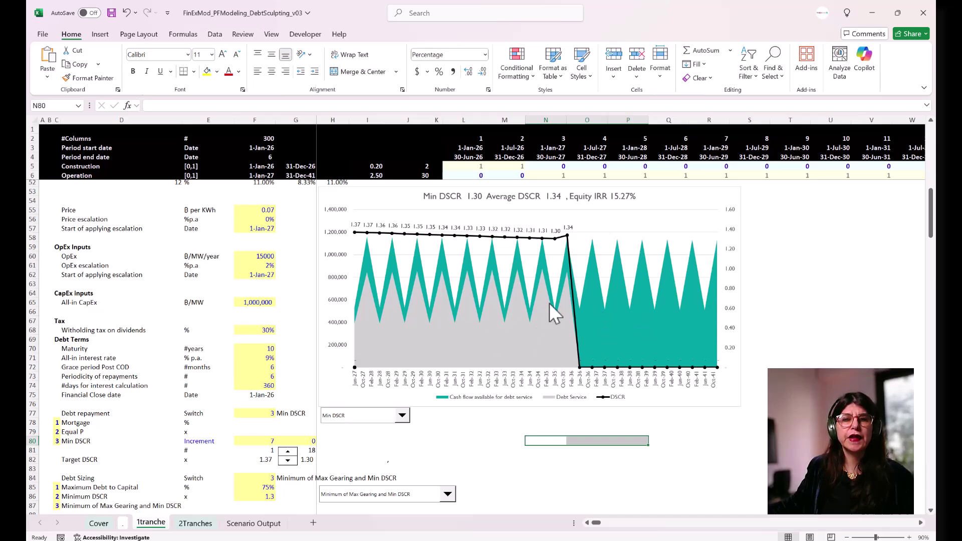
{"action": "left_click", "coordinate": [254, 461]}
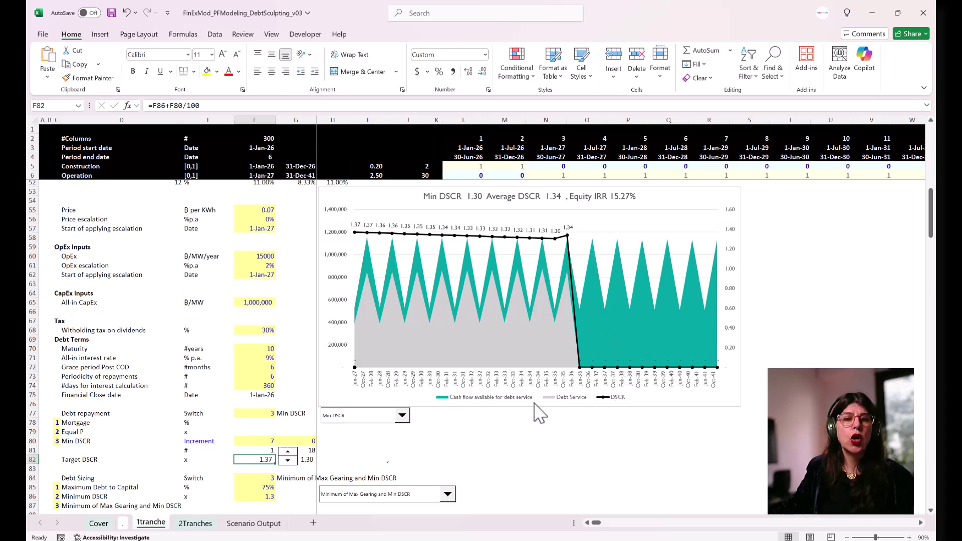
{"action": "left_click", "coordinate": [197, 524]}
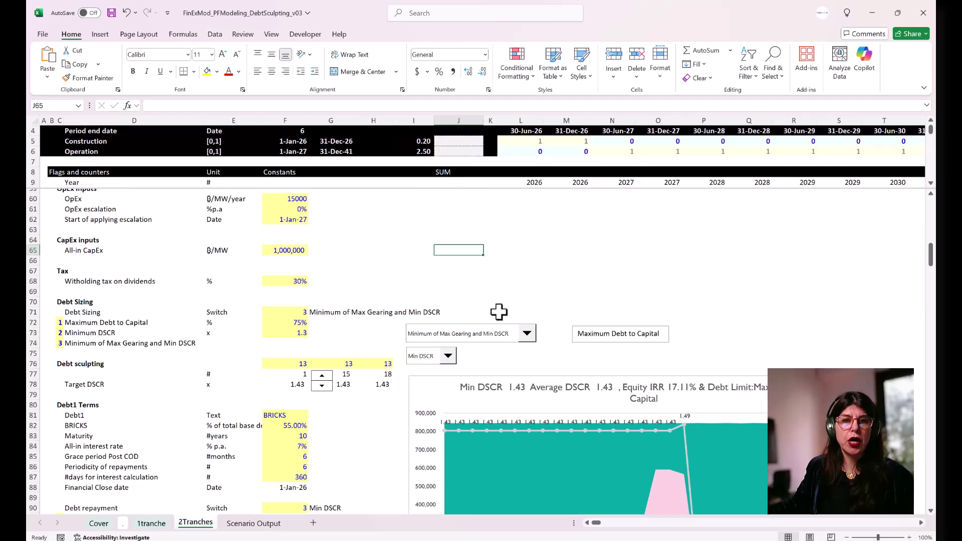
{"action": "left_click", "coordinate": [502, 303]}
{"action": "scroll", "coordinate": [500, 314], "scroll_direction": "down", "scroll_amount": 1}
{"action": "scroll", "coordinate": [501, 311], "scroll_direction": "down", "scroll_amount": 4}
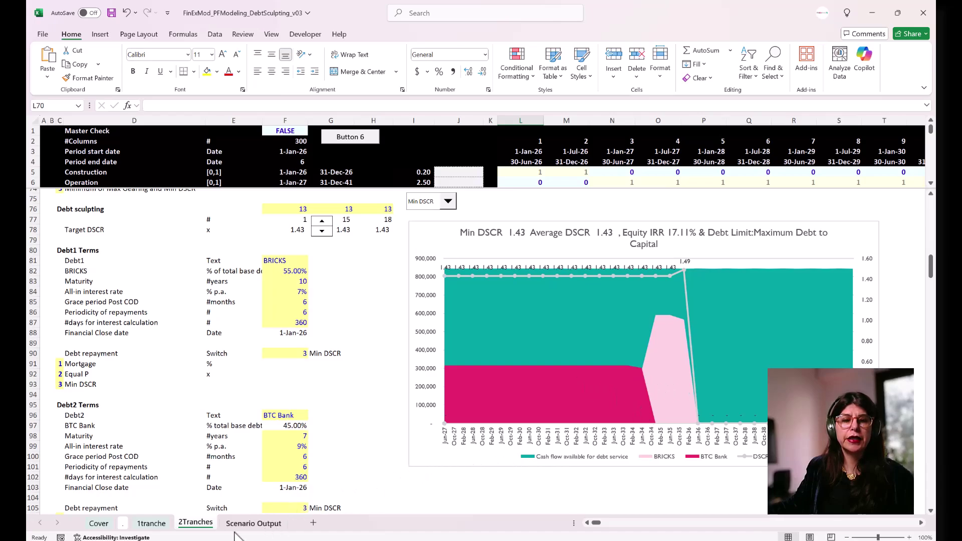
{"action": "left_click", "coordinate": [165, 525]}
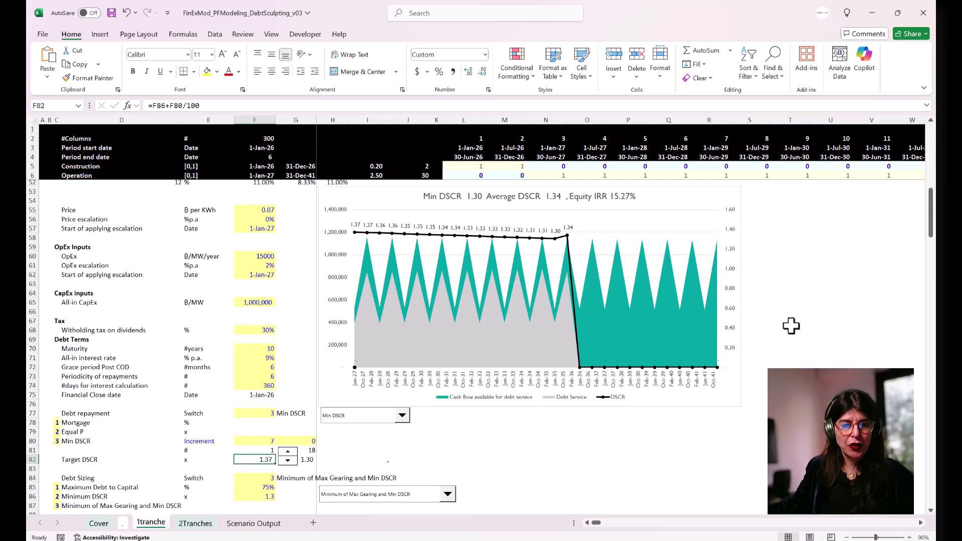
{"action": "scroll", "coordinate": [223, 340], "scroll_direction": "up", "scroll_amount": 15}
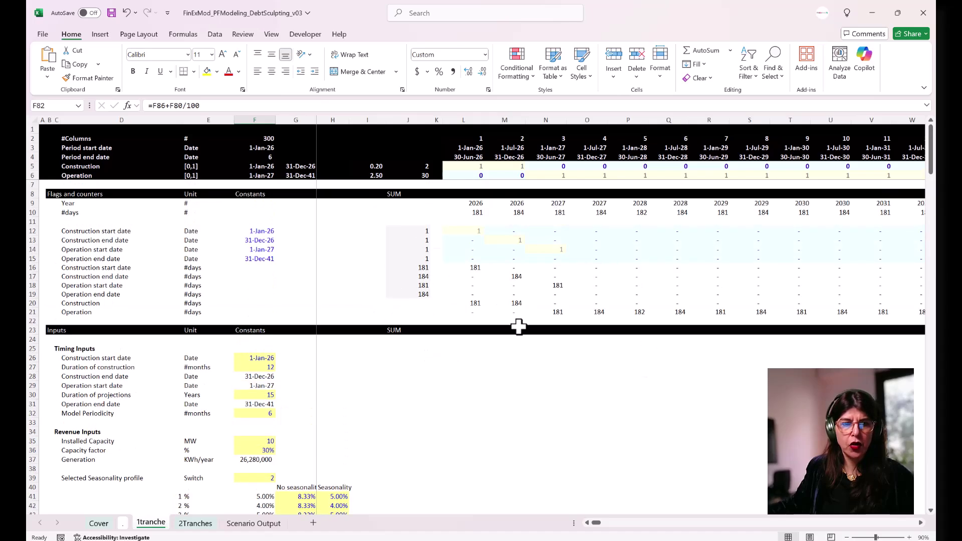
{"action": "scroll", "coordinate": [518, 327], "scroll_direction": "down", "scroll_amount": 20}
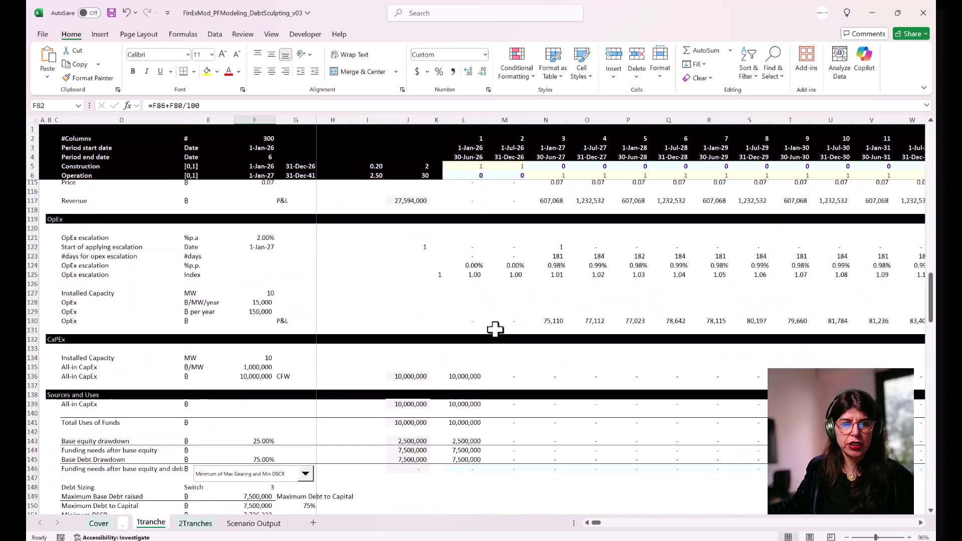
{"action": "scroll", "coordinate": [495, 329], "scroll_direction": "down", "scroll_amount": 17}
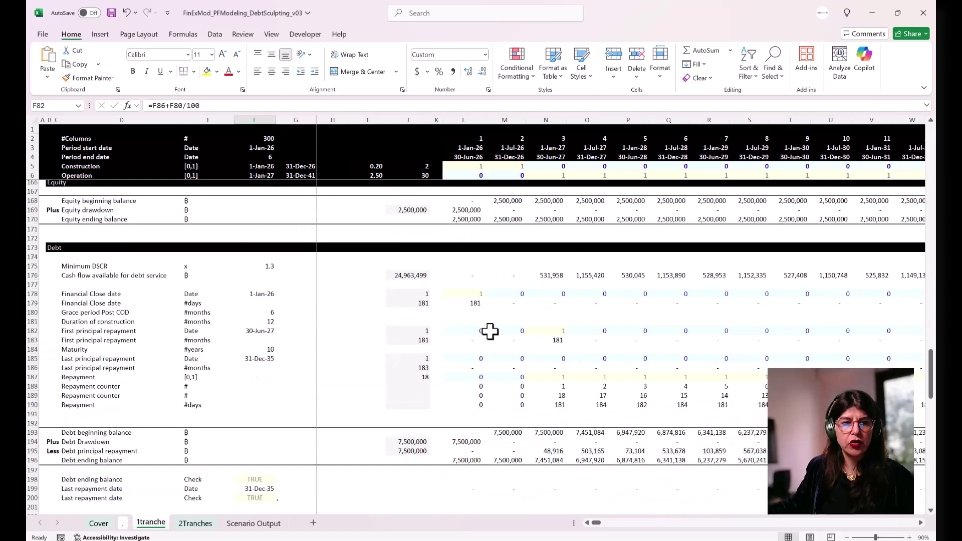
{"action": "scroll", "coordinate": [490, 331], "scroll_direction": "down", "scroll_amount": 11}
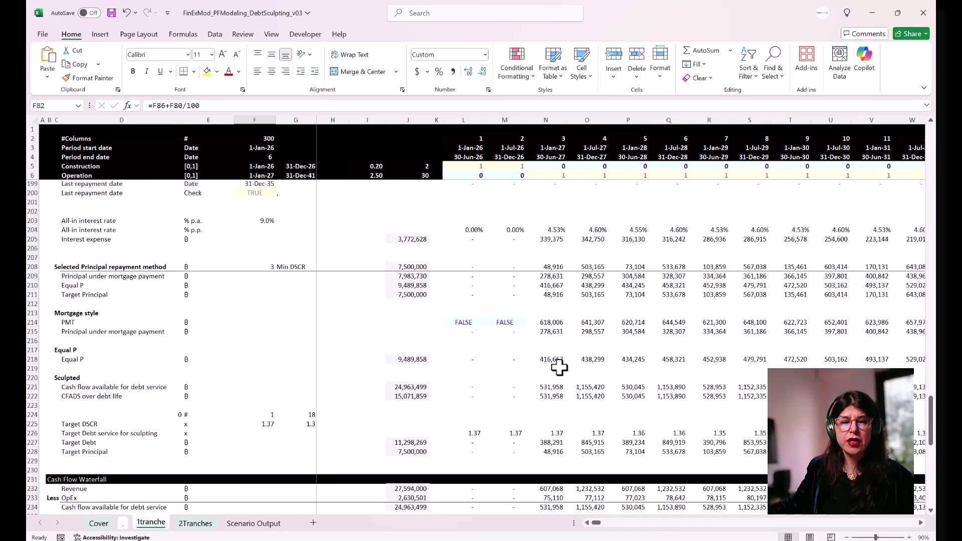
{"action": "scroll", "coordinate": [559, 368], "scroll_direction": "up", "scroll_amount": 20}
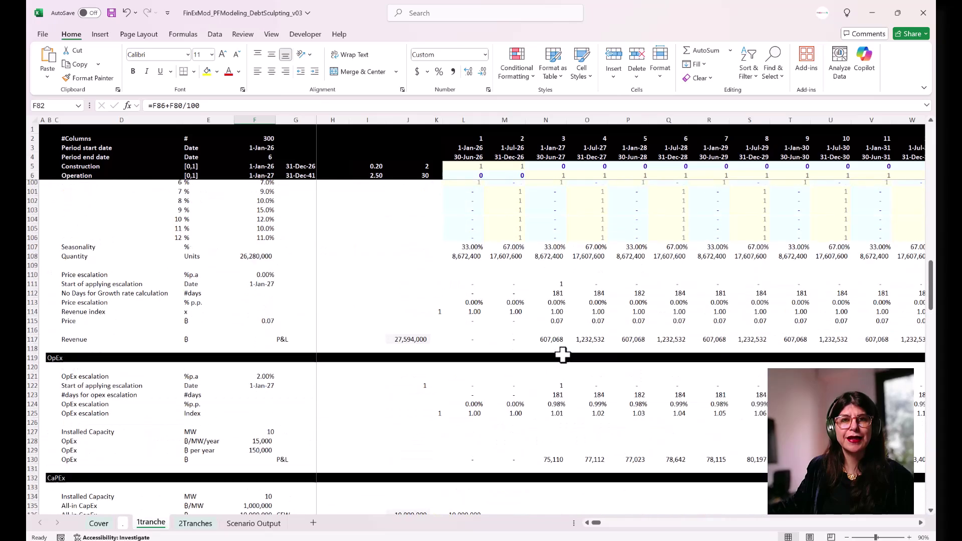
{"action": "scroll", "coordinate": [562, 355], "scroll_direction": "up", "scroll_amount": 6}
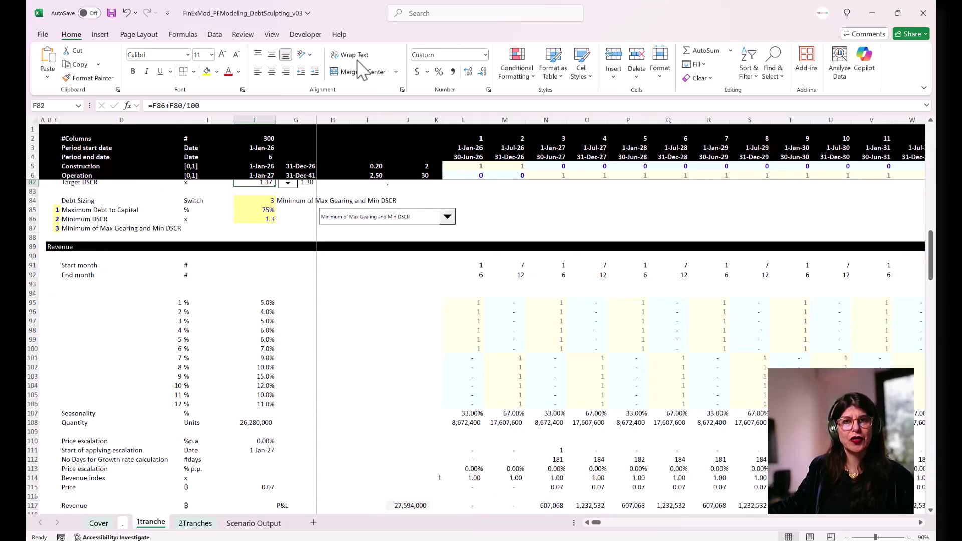